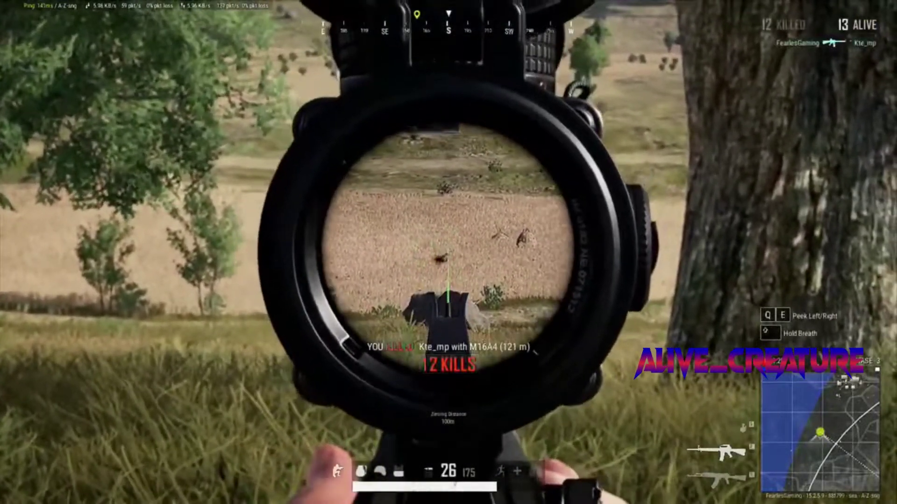
pyautogui.rightClick(449, 252)
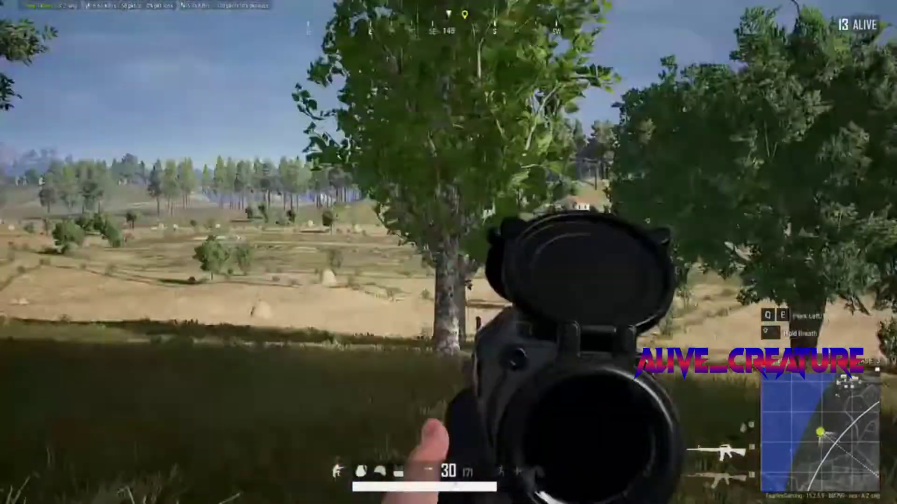
pyautogui.press('c')
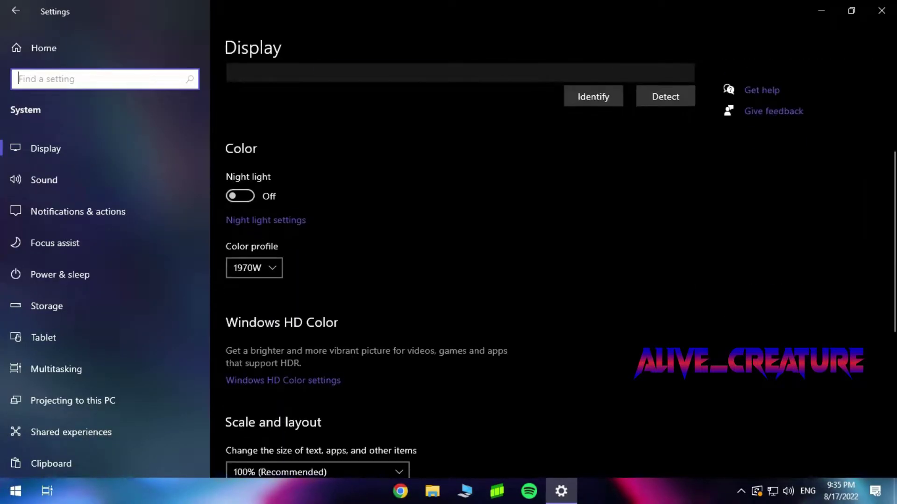
# Step: Open the graphics settings and browse for a desktop app in the folder D:\steam\steamapps\common\PUBG\TslGame\Binaries\Win64
pyautogui.click(243, 419)
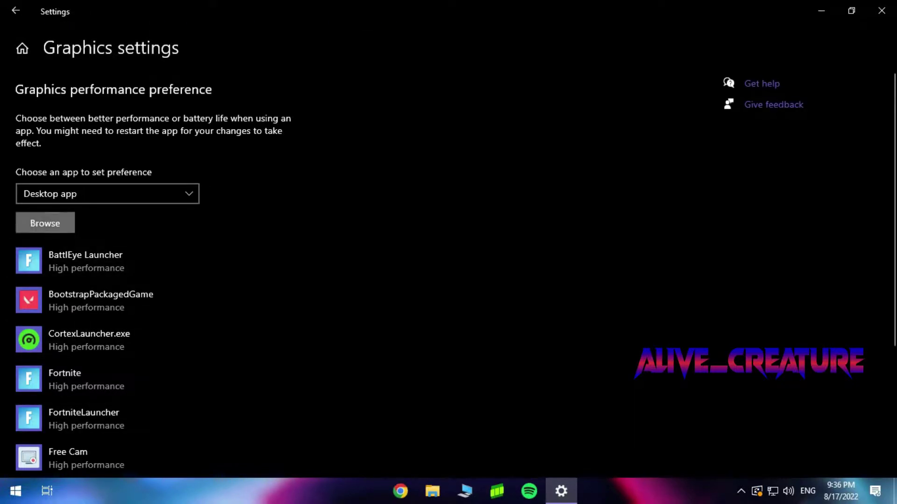
pyautogui.click(45, 223)
pyautogui.scroll(-3, 296, 218)
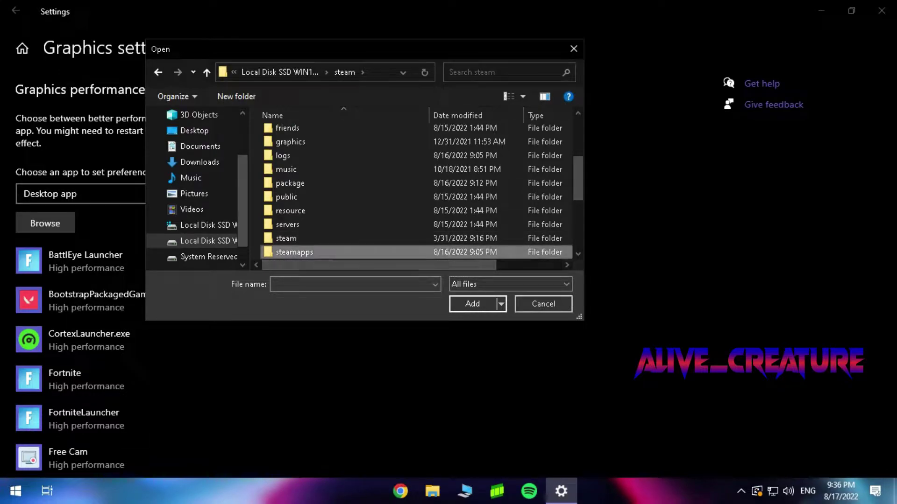
pyautogui.doubleClick(294, 251)
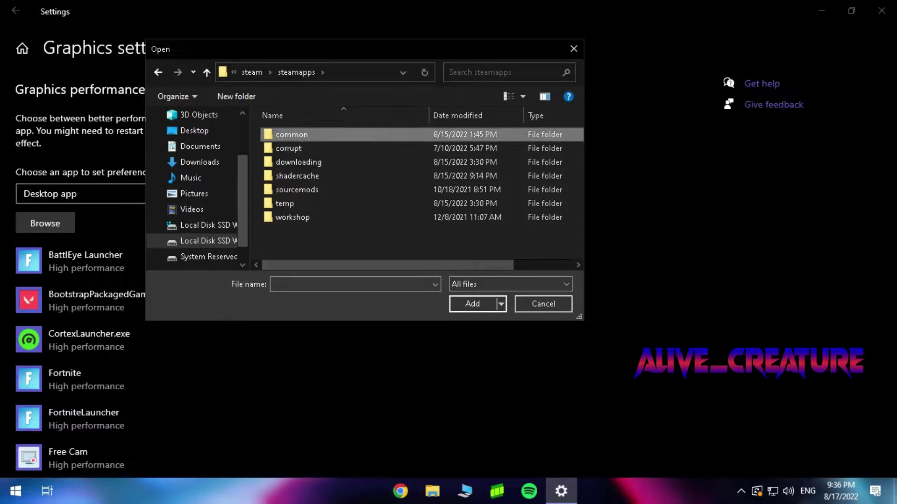
pyautogui.doubleClick(291, 134)
pyautogui.doubleClick(289, 162)
pyautogui.doubleClick(290, 148)
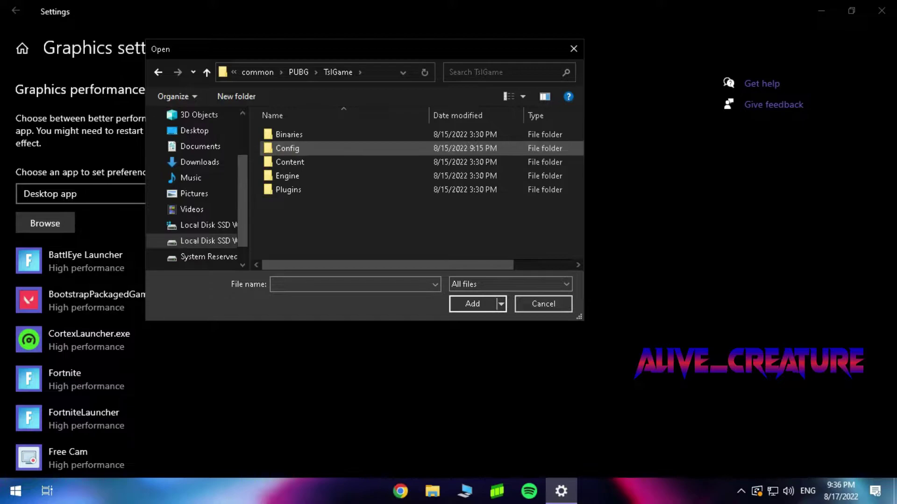
pyautogui.doubleClick(289, 134)
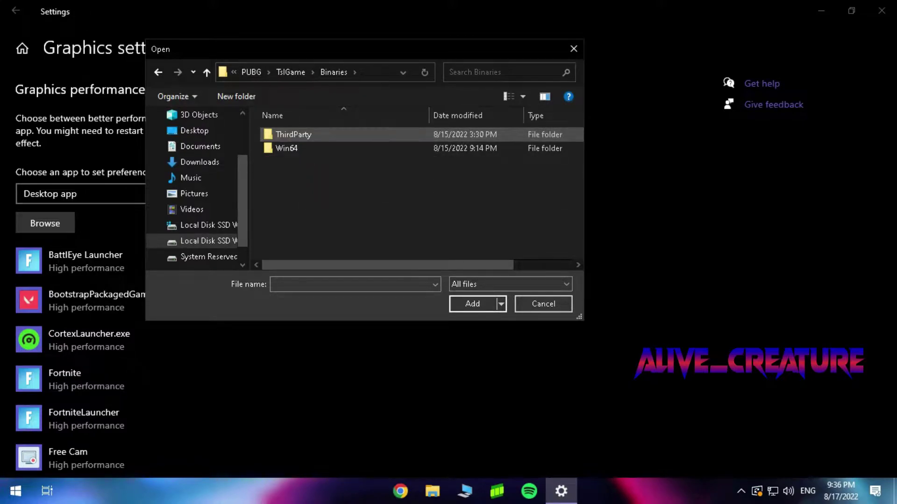
pyautogui.doubleClick(286, 148)
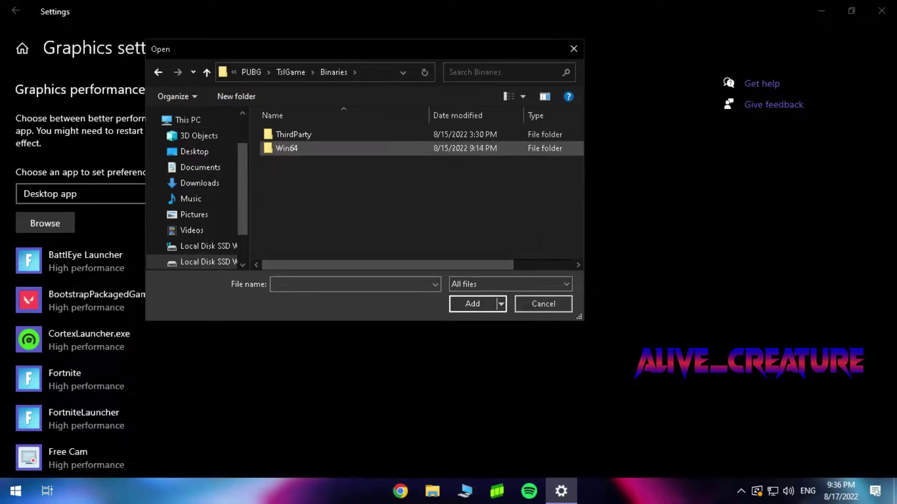
pyautogui.doubleClick(286, 148)
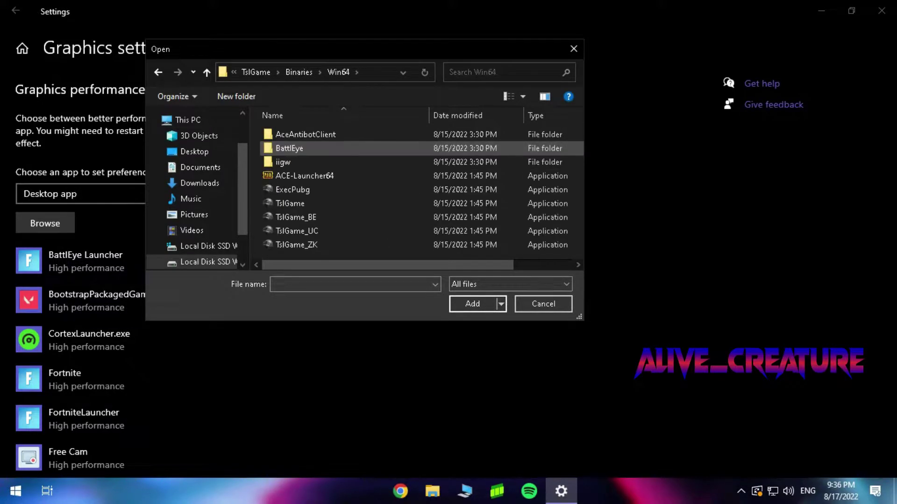
# Step: Add the TslGame application to the graphics performance list and set its preference to High performance
pyautogui.click(292, 189)
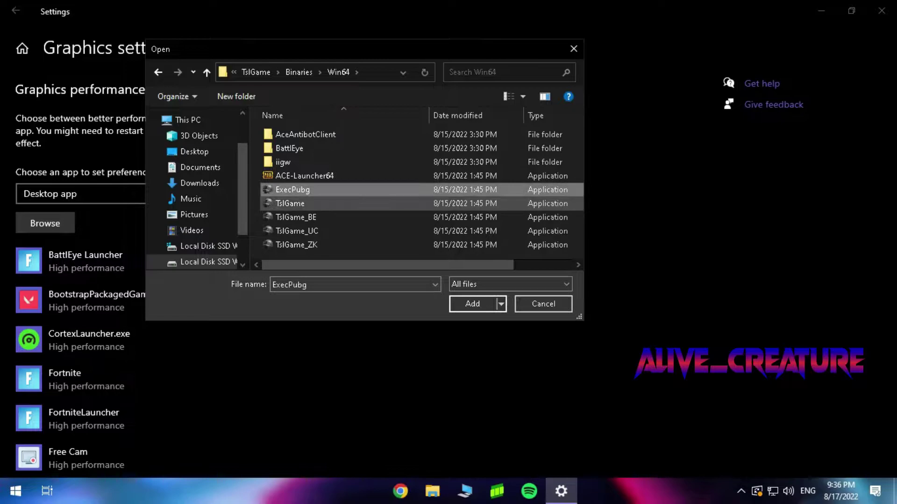
pyautogui.click(290, 203)
pyautogui.click(472, 303)
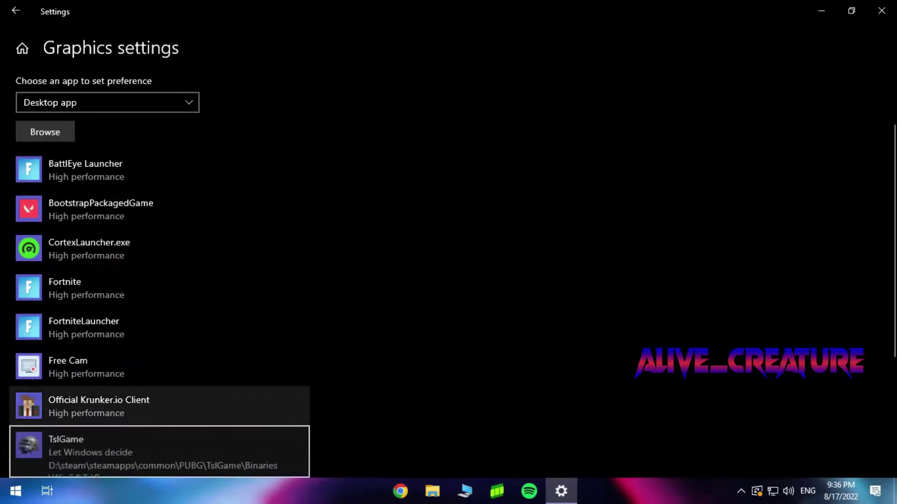
pyautogui.click(159, 448)
pyautogui.click(208, 326)
pyautogui.click(335, 266)
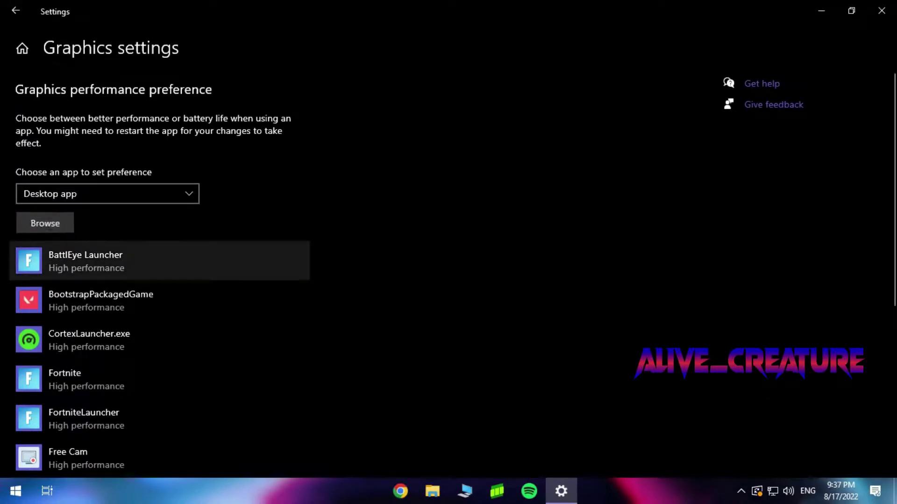
# Step: Add ACE-Launcher64 from the Win64 folder to the graphics performance list and save its preference as High performance
pyautogui.click(45, 223)
pyautogui.click(305, 175)
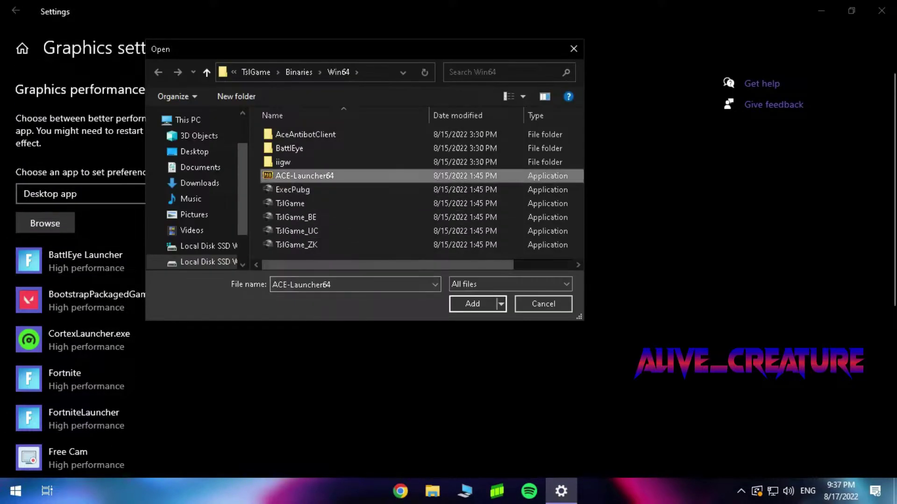
pyautogui.click(472, 303)
pyautogui.click(206, 203)
pyautogui.click(336, 267)
pyautogui.click(386, 316)
# Step: Add TslGame_BE to the graphics performance list and save its preference as High performance
pyautogui.click(45, 223)
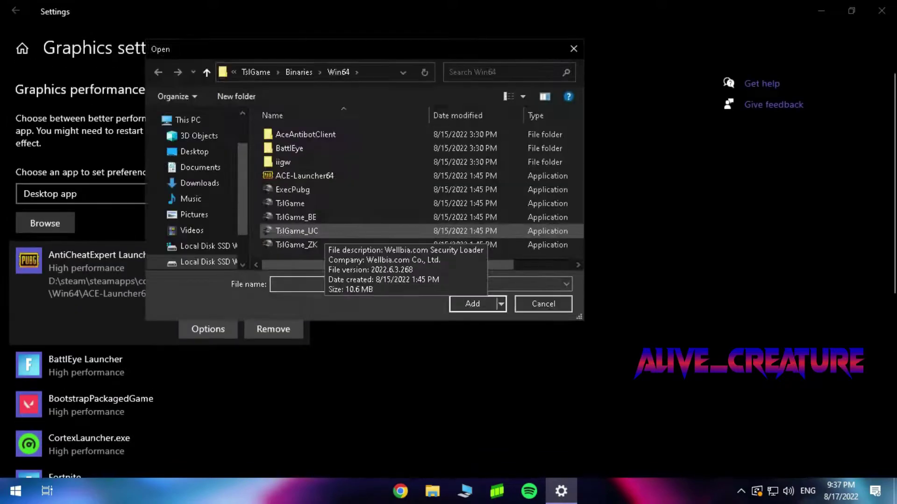
pyautogui.click(296, 217)
pyautogui.click(472, 304)
pyautogui.click(86, 299)
pyautogui.click(208, 368)
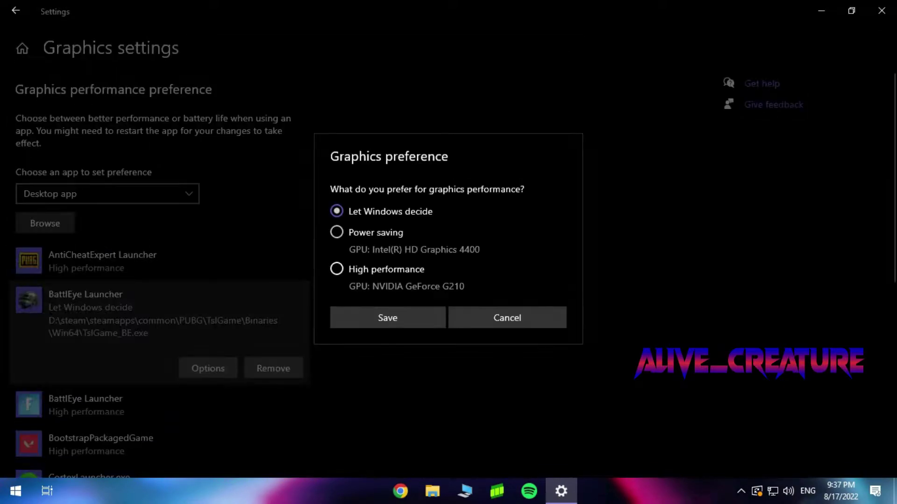
pyautogui.click(336, 269)
pyautogui.click(387, 318)
# Step: Add TslGame_UC to the graphics performance list and save its preference as High performance
pyautogui.click(45, 223)
pyautogui.click(297, 285)
pyautogui.click(473, 303)
pyautogui.click(94, 434)
pyautogui.click(208, 389)
pyautogui.click(336, 269)
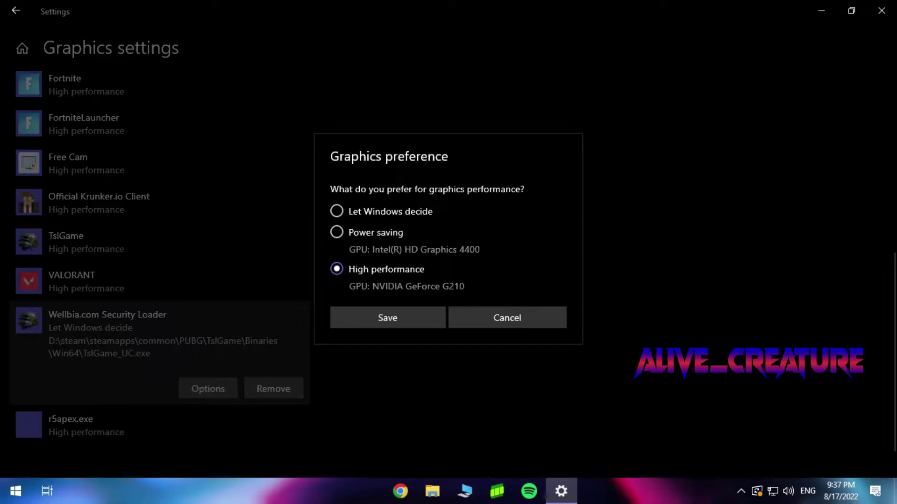
pyautogui.click(387, 317)
# Step: Add TslGame_ZK to the graphics performance list and save its preference as High performance
pyautogui.click(44, 223)
pyautogui.click(301, 292)
pyautogui.click(472, 303)
pyautogui.click(94, 290)
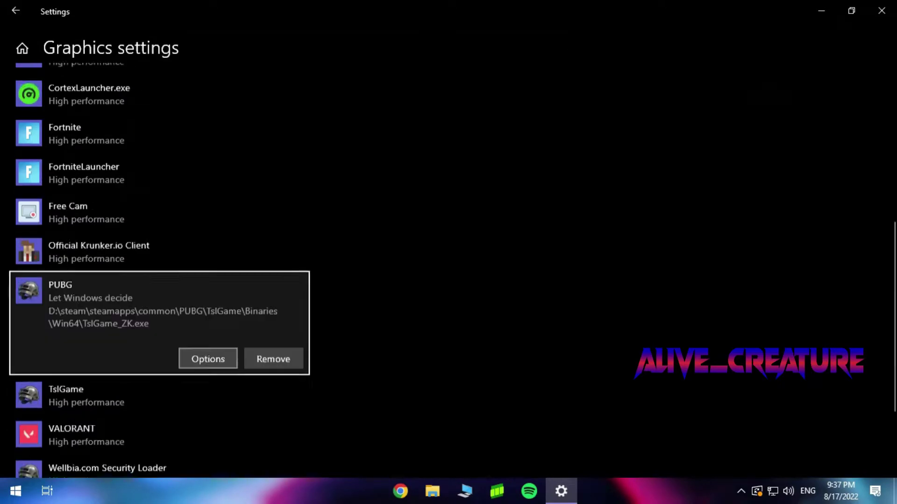
pyautogui.click(208, 358)
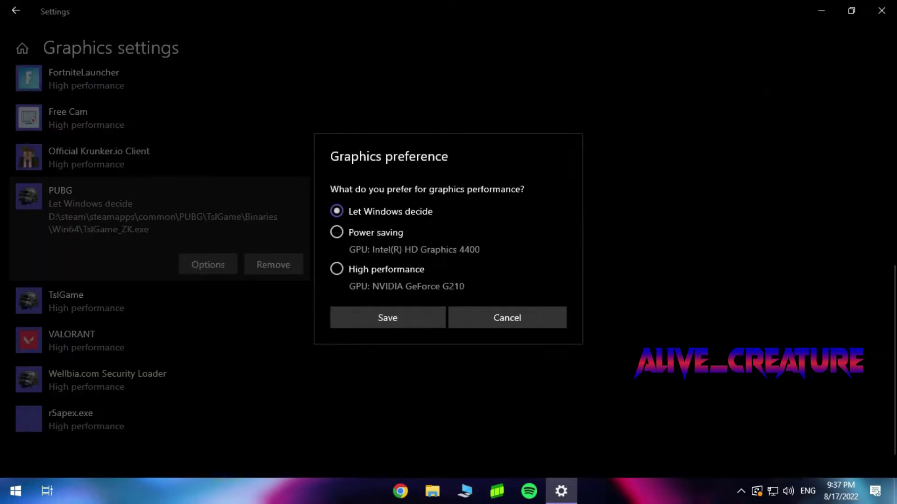
pyautogui.click(337, 269)
pyautogui.click(387, 317)
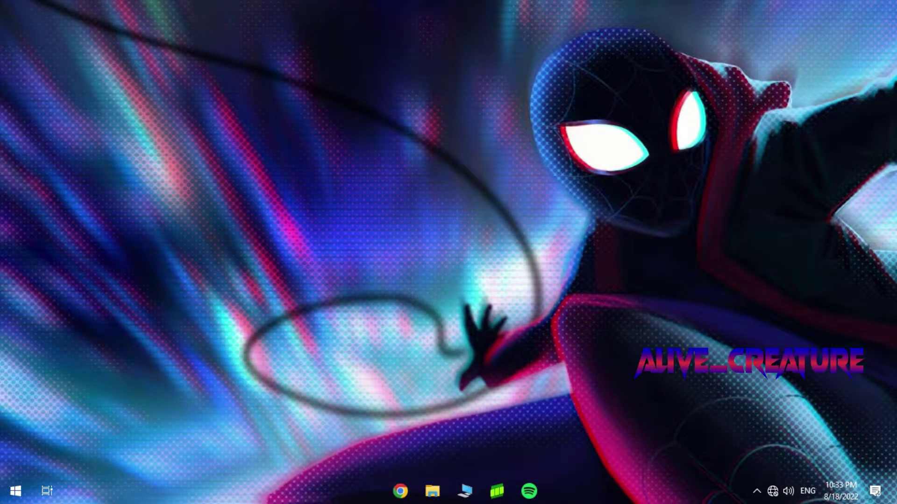
# Step: Open Task Manager maximized and disable the Rainmeter desktop customization entry among the startup programs
pyautogui.rightClick(245, 492)
pyautogui.click(292, 437)
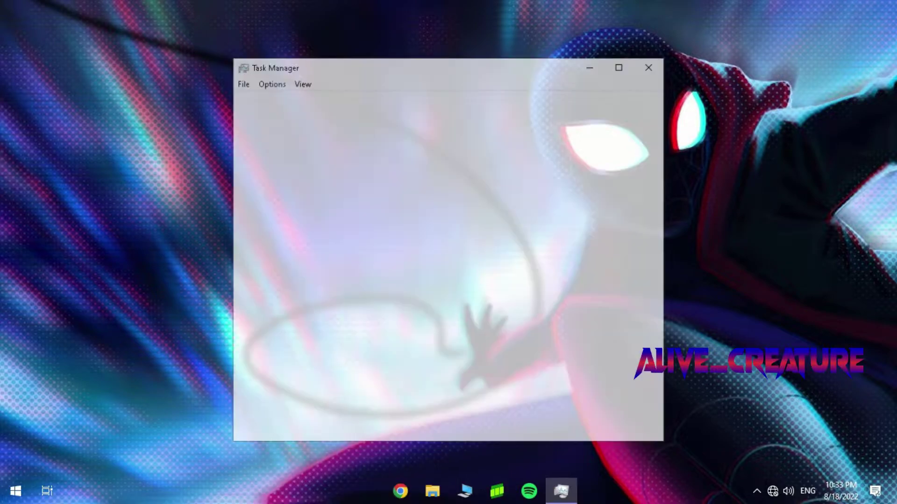
pyautogui.click(619, 67)
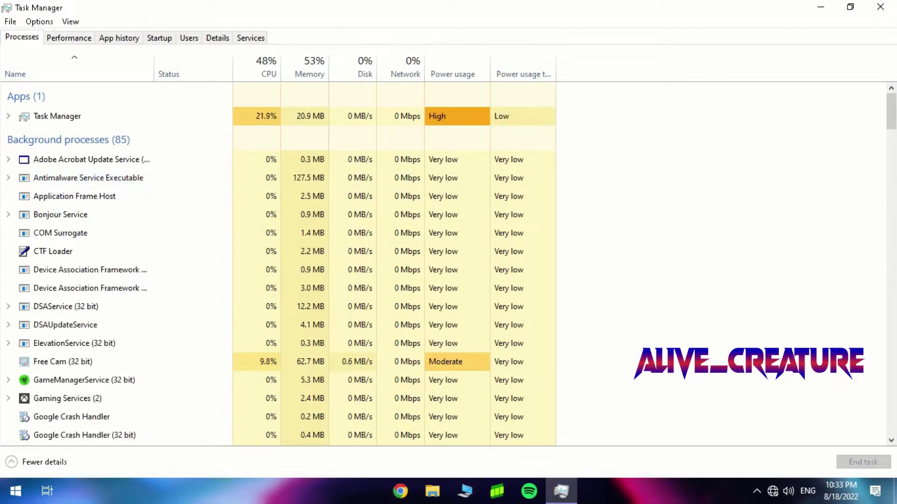
pyautogui.click(159, 38)
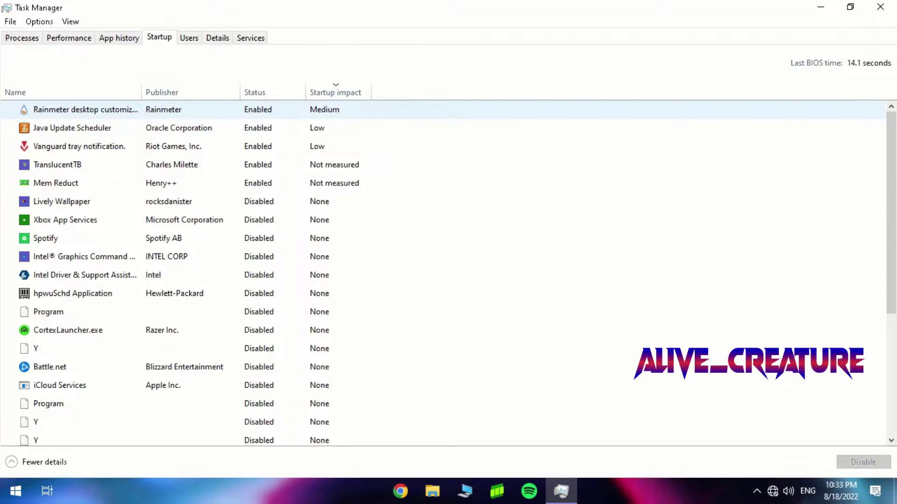
pyautogui.rightClick(189, 114)
pyautogui.click(220, 124)
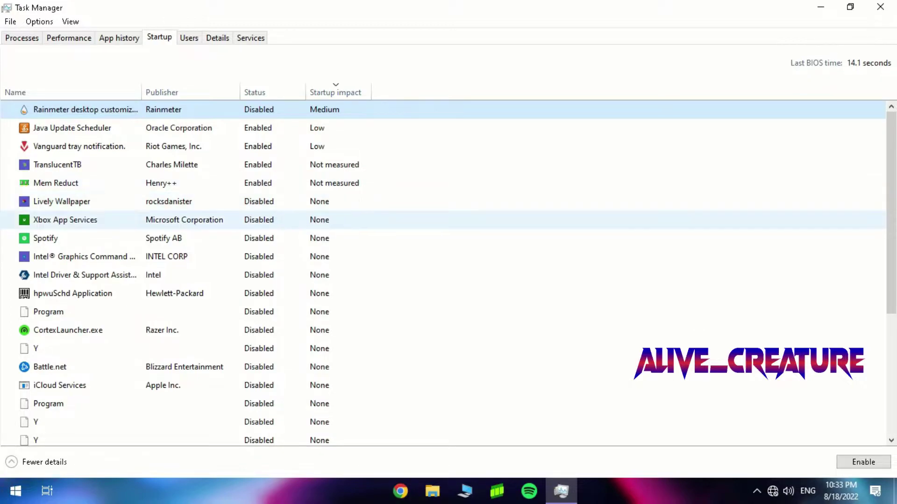
pyautogui.click(80, 146)
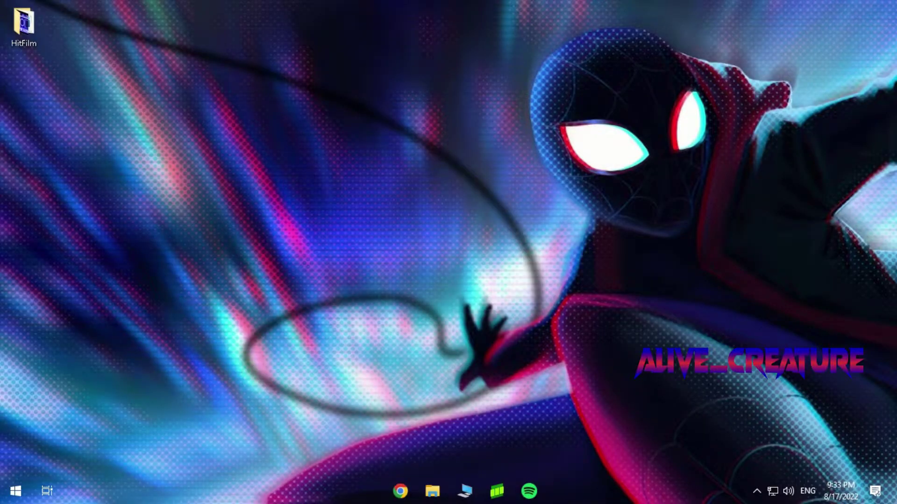
# Step: Search Windows for "edit" to open the power plan's settings maximized, and go up to Power Options
pyautogui.press('super')
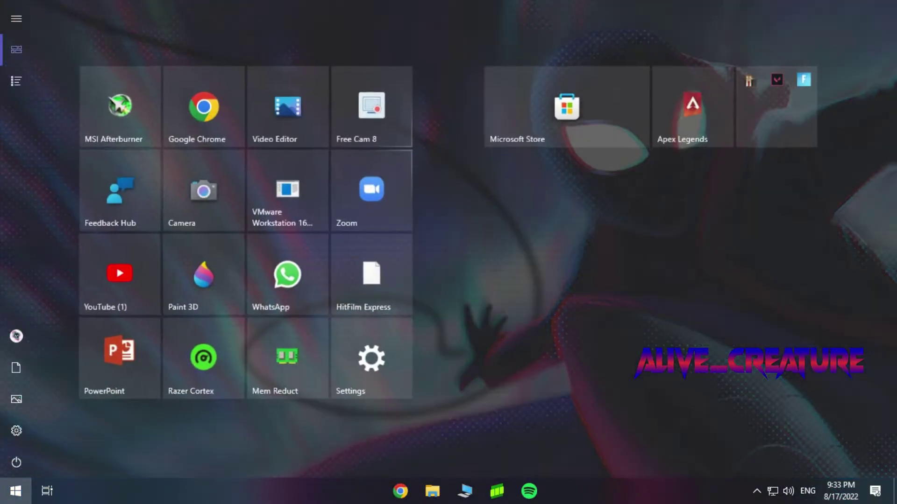
pyautogui.write('edit')
pyautogui.press('Return')
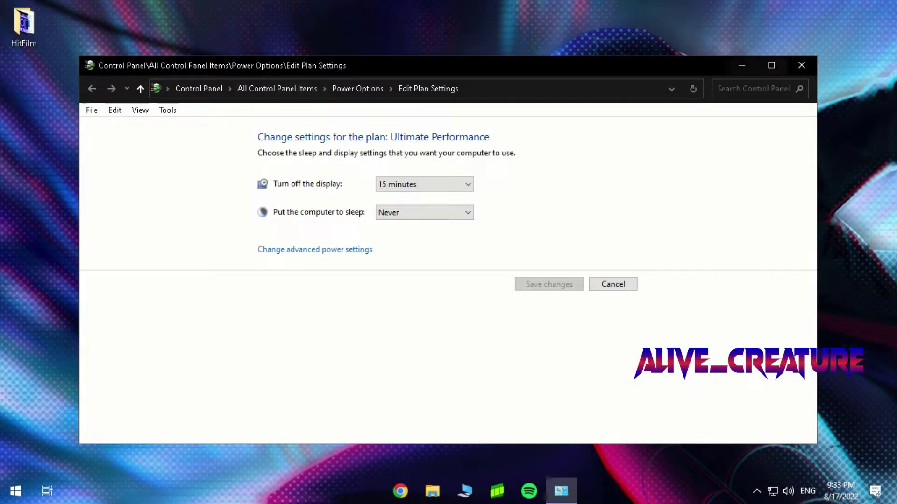
pyautogui.click(771, 65)
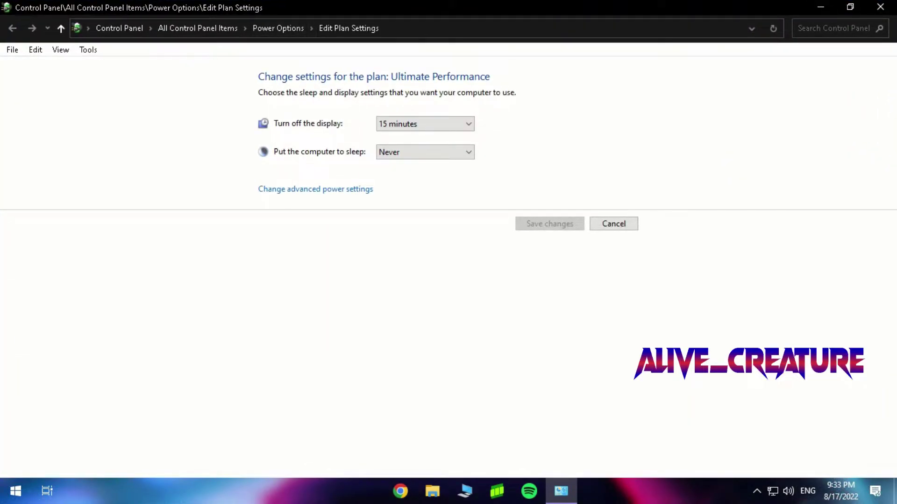
pyautogui.click(278, 28)
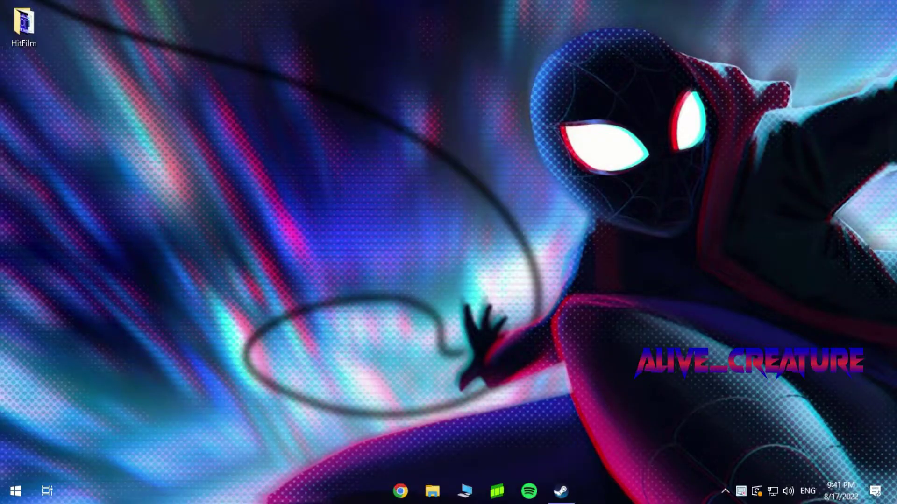
# Step: Switch to Steam and open the properties of PUBG: BATTLEGROUNDS from the library
pyautogui.click(561, 491)
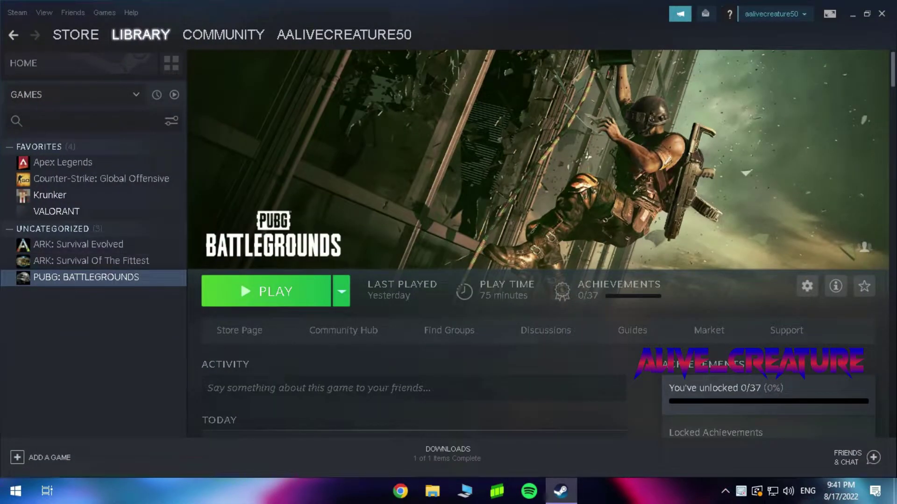
pyautogui.click(807, 285)
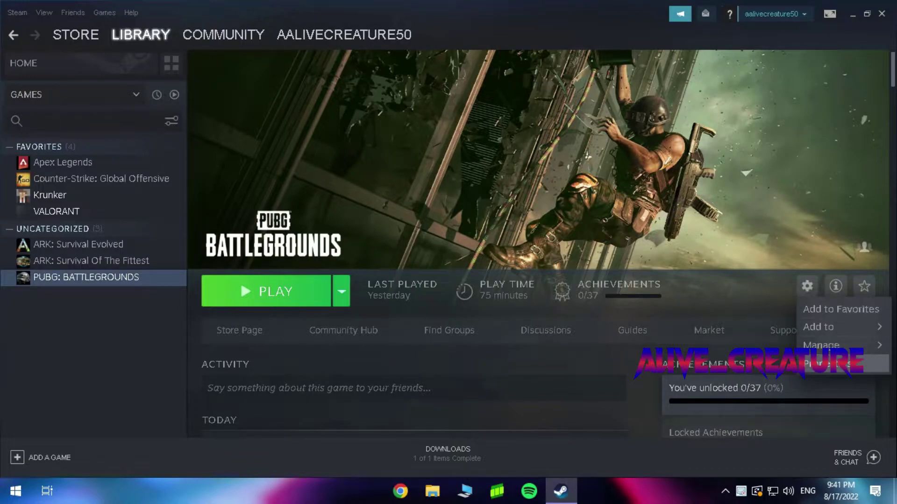
pyautogui.click(821, 363)
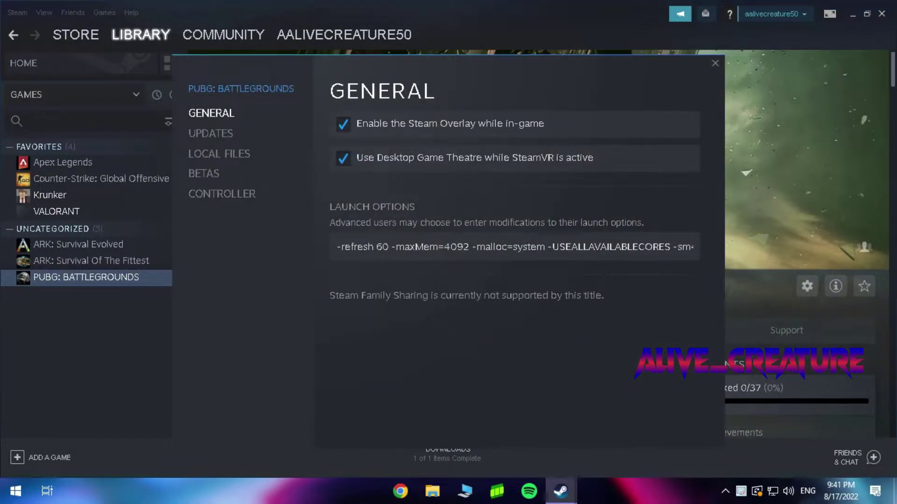
# Step: Review the launch options string of PUBG: BATTLEGROUNDS, from the -refresh and -maxMem parameters through the part beyond -USEALLAVAILABLECORES
pyautogui.moveTo(337, 247); pyautogui.dragTo(391, 246)
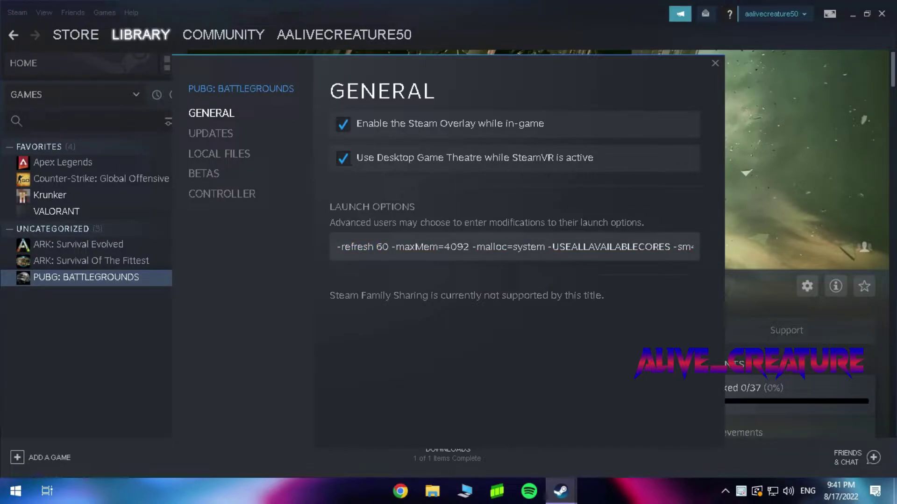
pyautogui.moveTo(337, 247); pyautogui.dragTo(400, 247)
pyautogui.moveTo(469, 247); pyautogui.dragTo(405, 246)
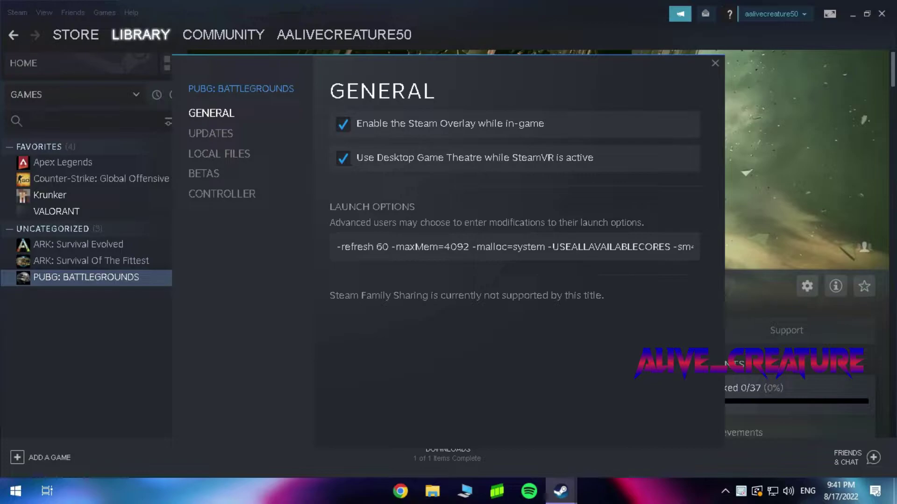
pyautogui.click(658, 246)
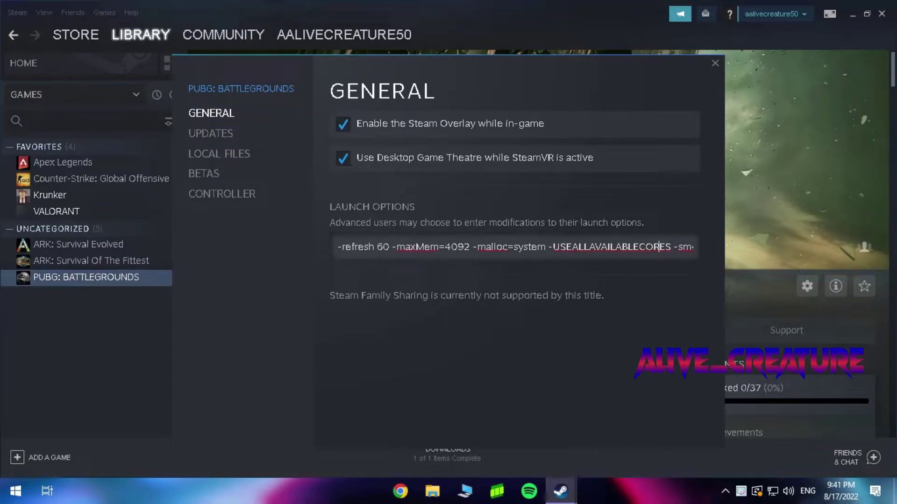
pyautogui.press('Right')
pyautogui.press('Right')
pyautogui.press('Right')
pyautogui.press('Right')
pyautogui.press('Right')
pyautogui.press('Right')
pyautogui.press('Right')
pyautogui.press('Right')
pyautogui.press('Right')
pyautogui.press('Right')
pyautogui.press('Right')
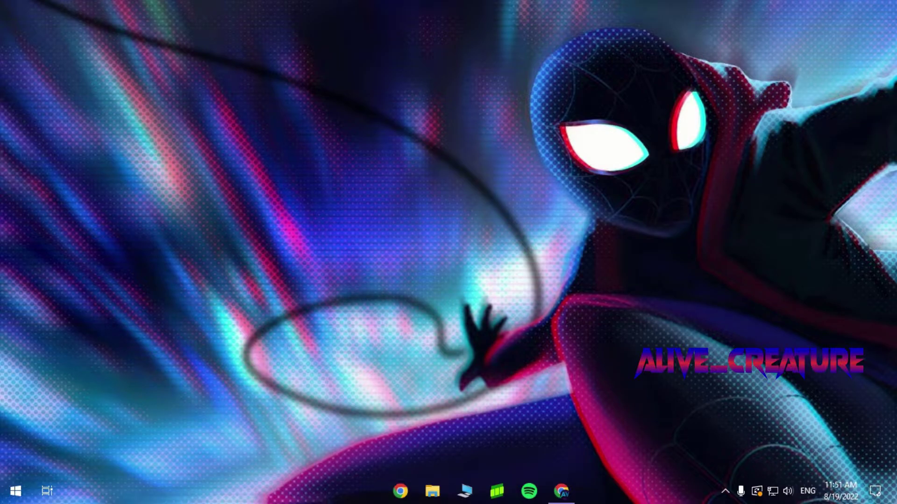
# Step: Open the AppData folder maximized in File Explorer and go to Local\TslGame\Saved\Config\WindowsNoEditor
pyautogui.press('super+r')
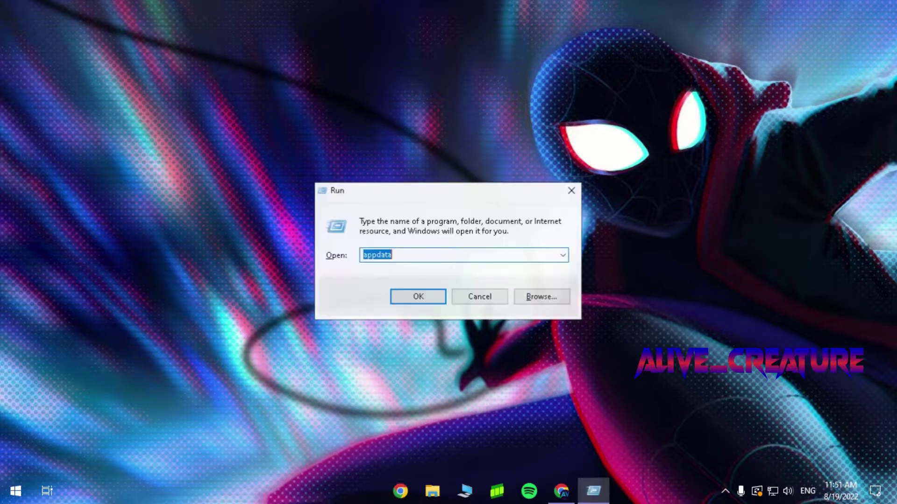
pyautogui.press('Return')
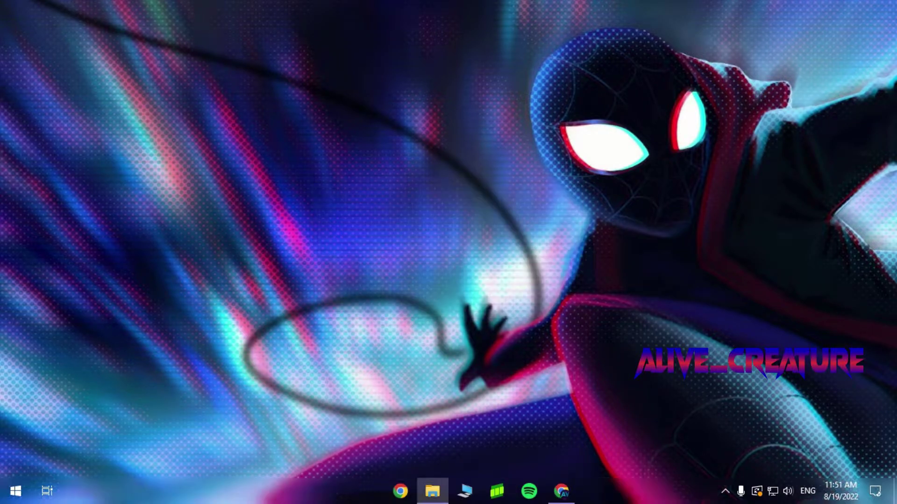
pyautogui.press('super+Up')
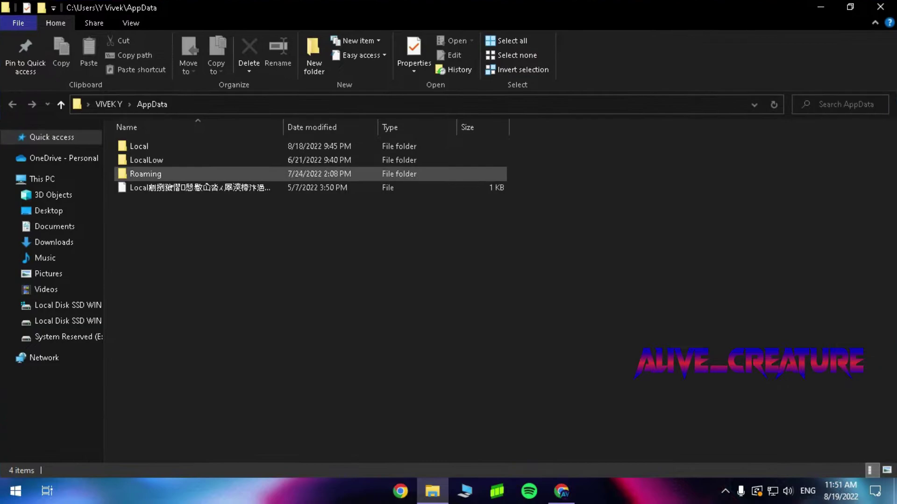
pyautogui.doubleClick(139, 146)
pyautogui.scroll(-5, 566, 329)
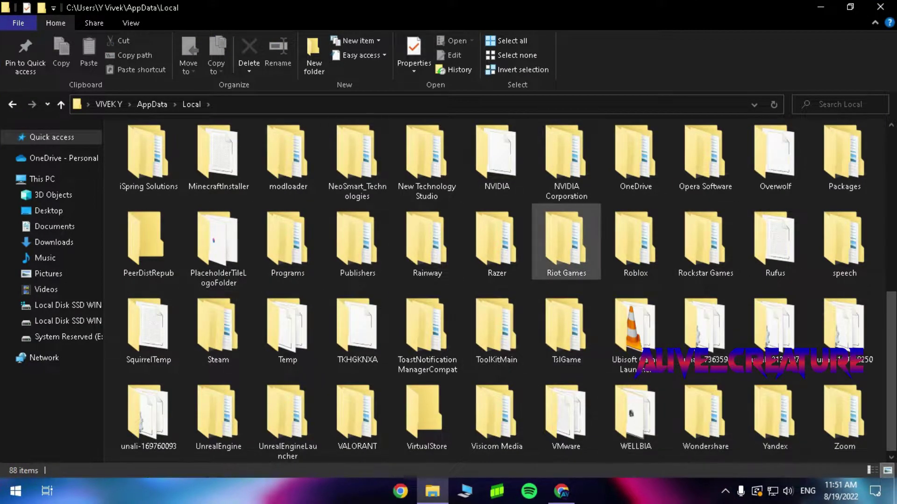
pyautogui.doubleClick(566, 330)
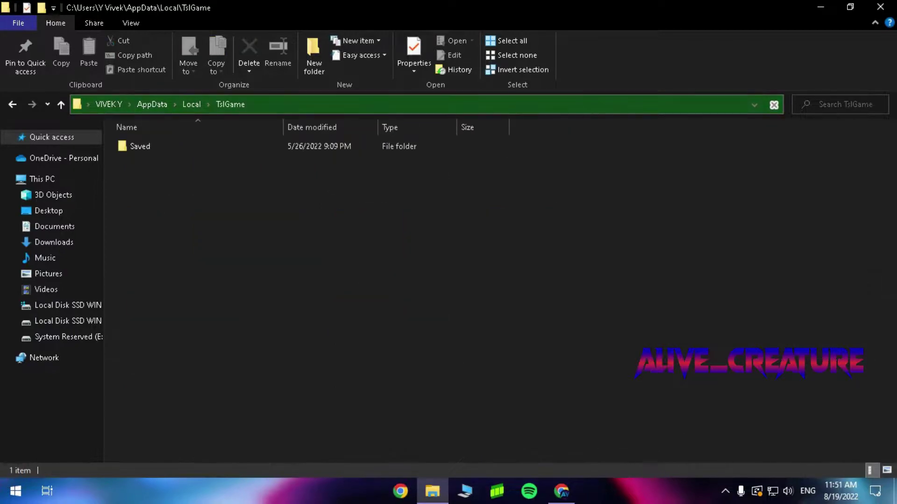
pyautogui.doubleClick(140, 146)
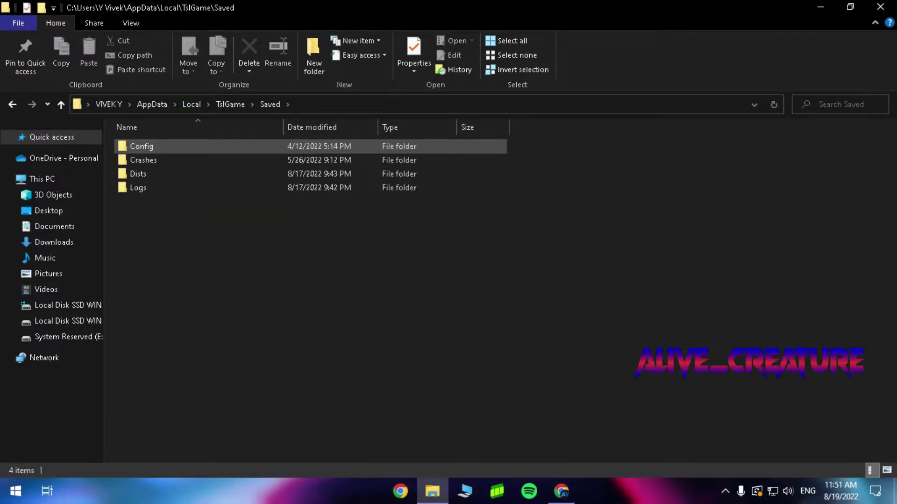
pyautogui.doubleClick(141, 146)
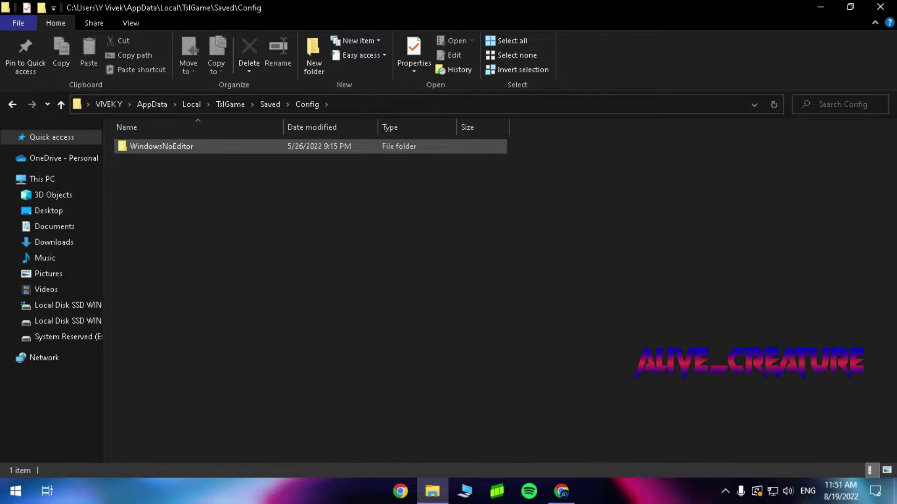
pyautogui.doubleClick(161, 146)
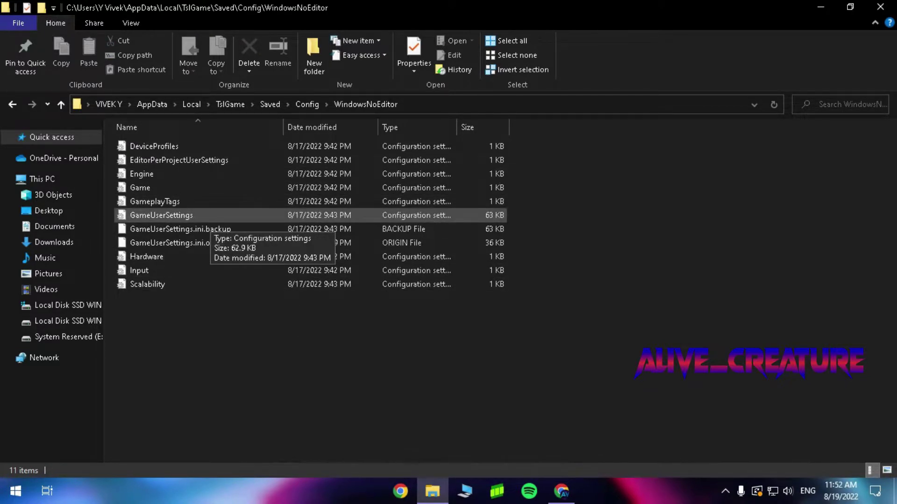
# Step: Open the GameUserSettings configuration file maximized in Notepad and examine the quality values in its [ScalabilityGroups] section
pyautogui.click(209, 218)
pyautogui.rightClick(209, 215)
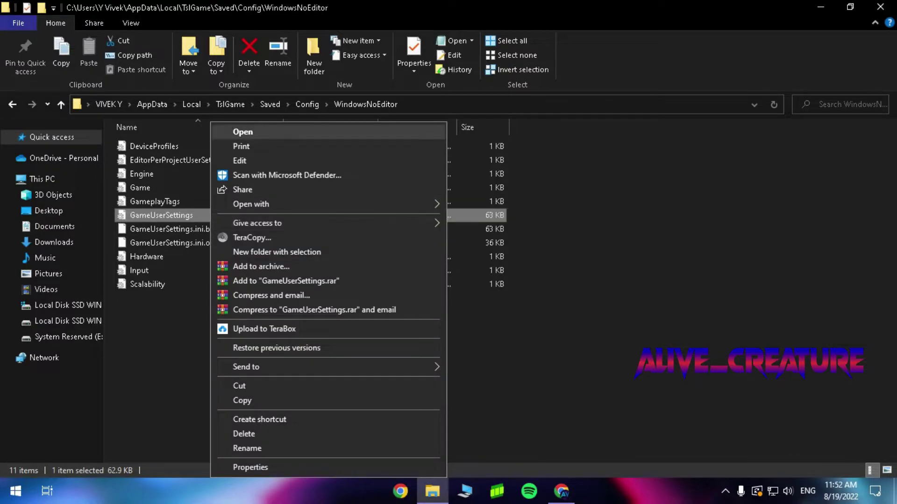
pyautogui.click(242, 130)
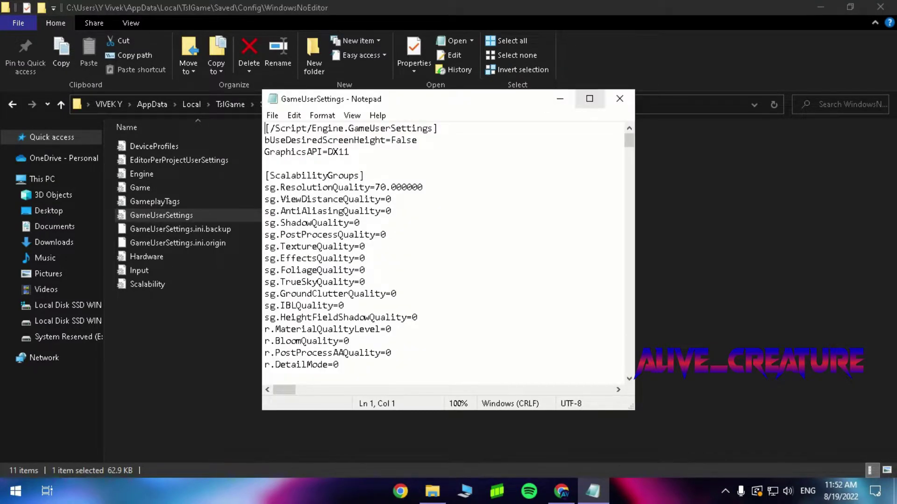
pyautogui.click(589, 98)
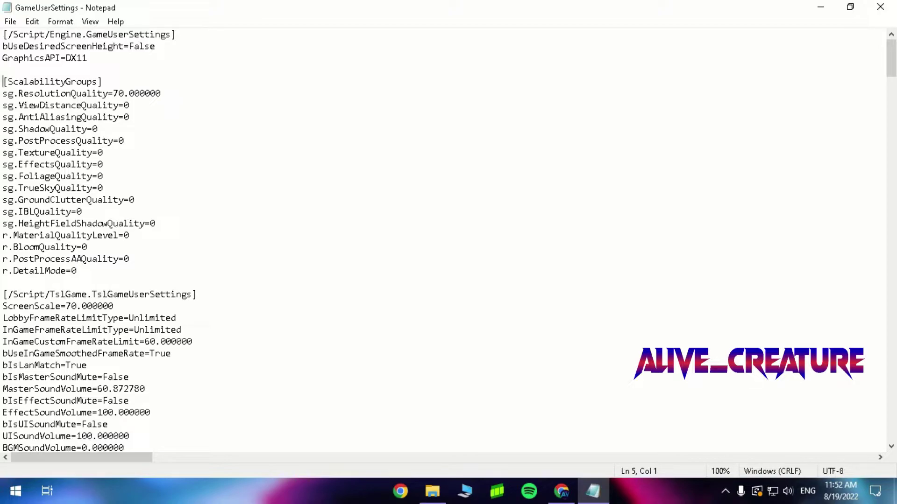
pyautogui.moveTo(4, 81); pyautogui.dragTo(77, 271)
pyautogui.click(83, 212)
pyautogui.moveTo(62, 70); pyautogui.dragTo(124, 129)
pyautogui.click(124, 141)
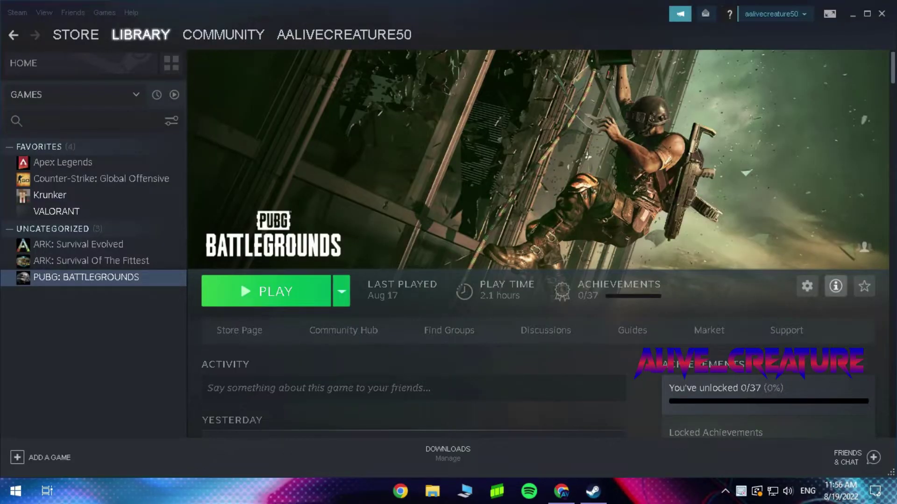
# Step: Browse the local files of PUBG: BATTLEGROUNDS from the Steam library and go to TslGame\Config in a maximized folder window
pyautogui.click(807, 286)
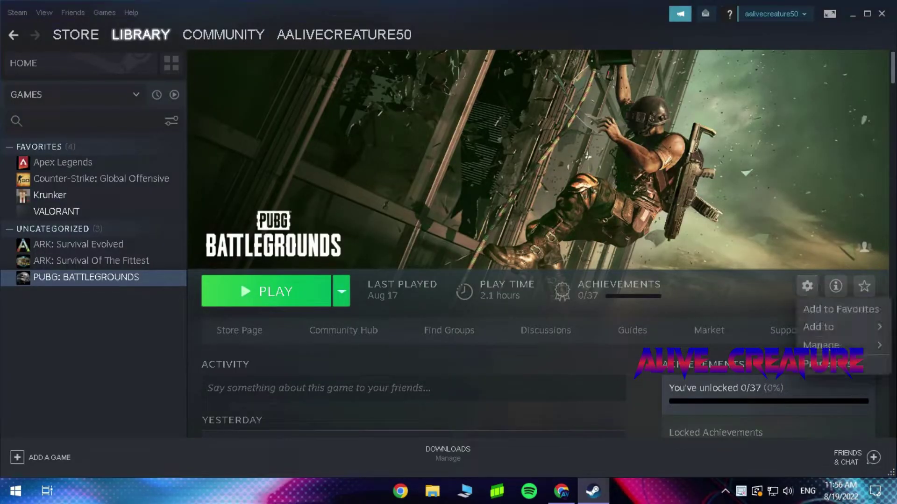
pyautogui.moveTo(822, 345)
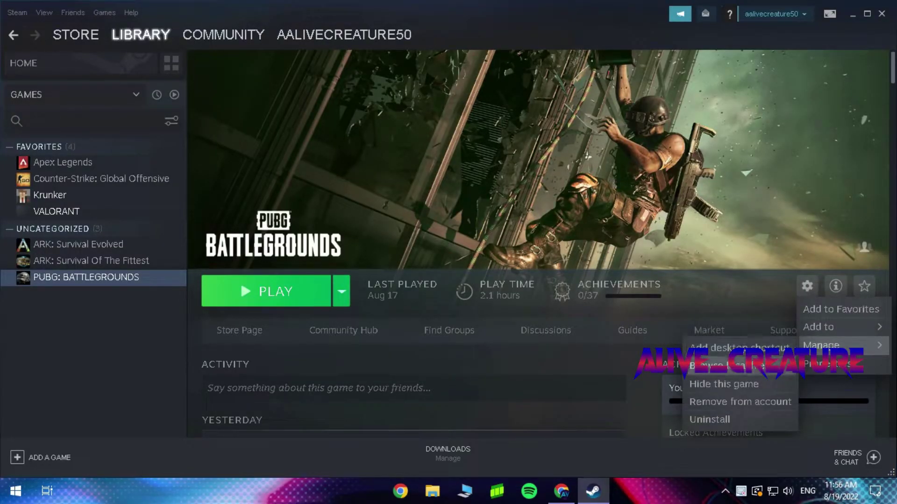
pyautogui.click(737, 366)
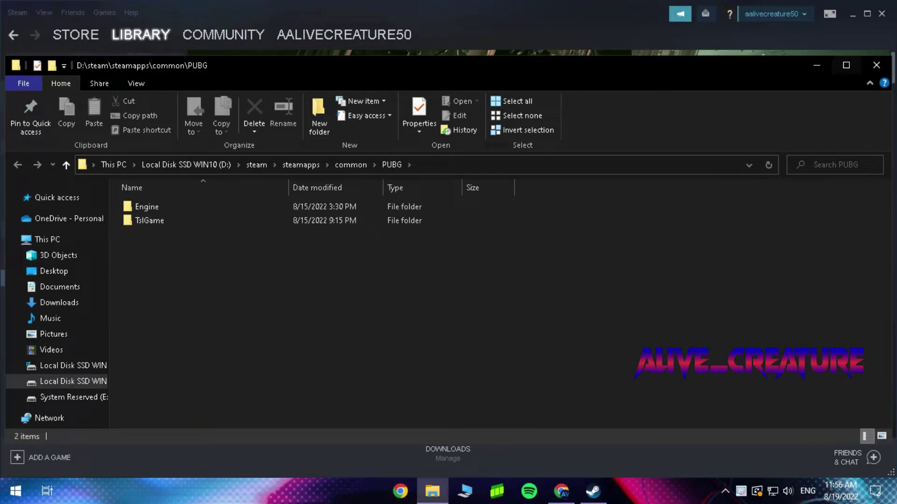
pyautogui.click(846, 65)
pyautogui.doubleClick(149, 161)
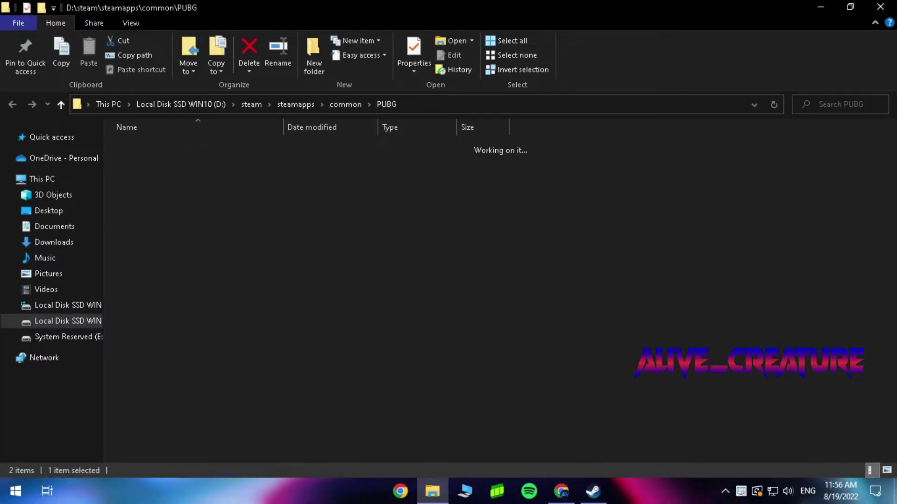
pyautogui.doubleClick(144, 160)
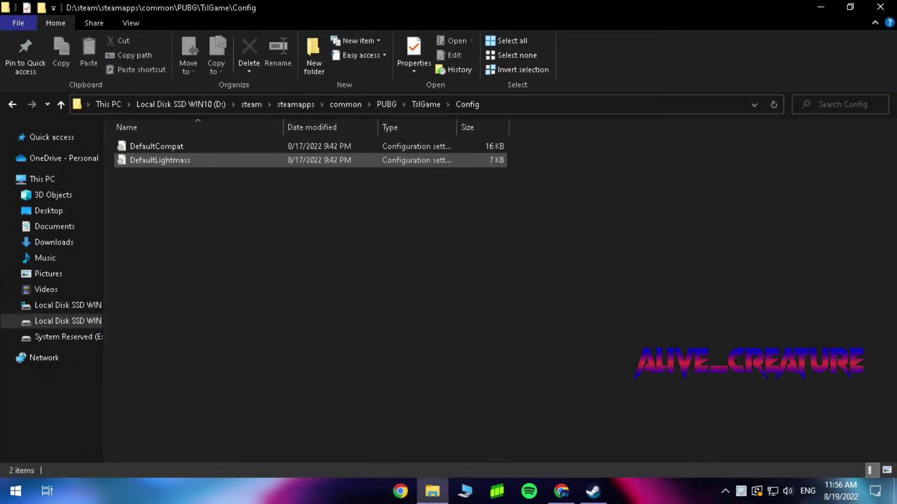
# Step: Open the DefaultLightmass configuration file in Notepad and maximize its window
pyautogui.click(168, 161)
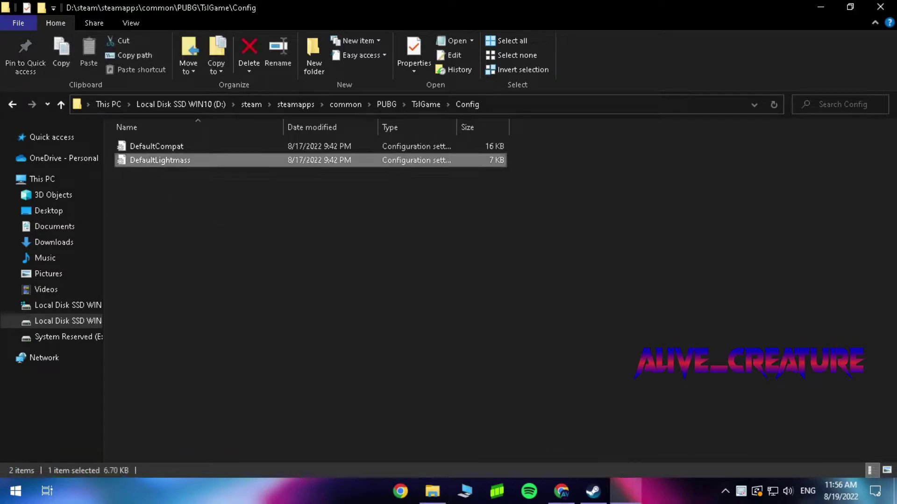
pyautogui.press('Return')
pyautogui.click(589, 98)
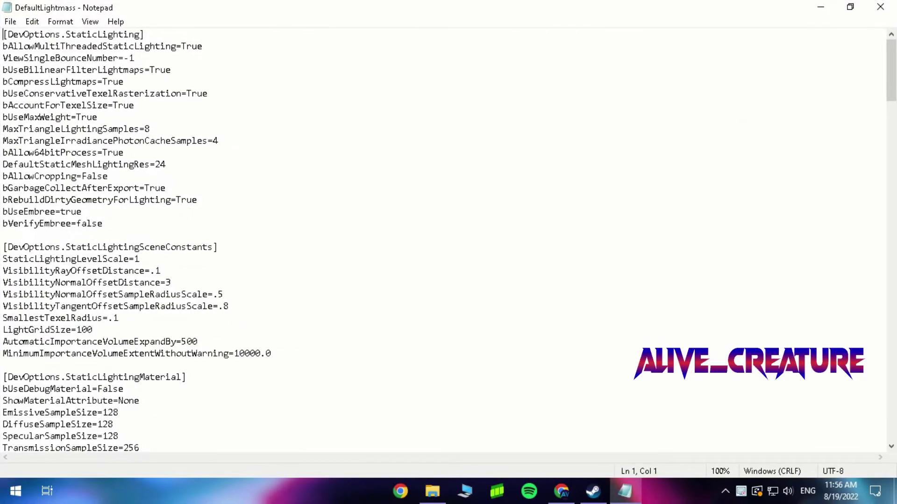
# Step: Switch to Chrome, copy the entire text of DefaultLightmass.txt in Google Drive, and minimize the browser
pyautogui.moveTo(432, 492)
pyautogui.click(561, 492)
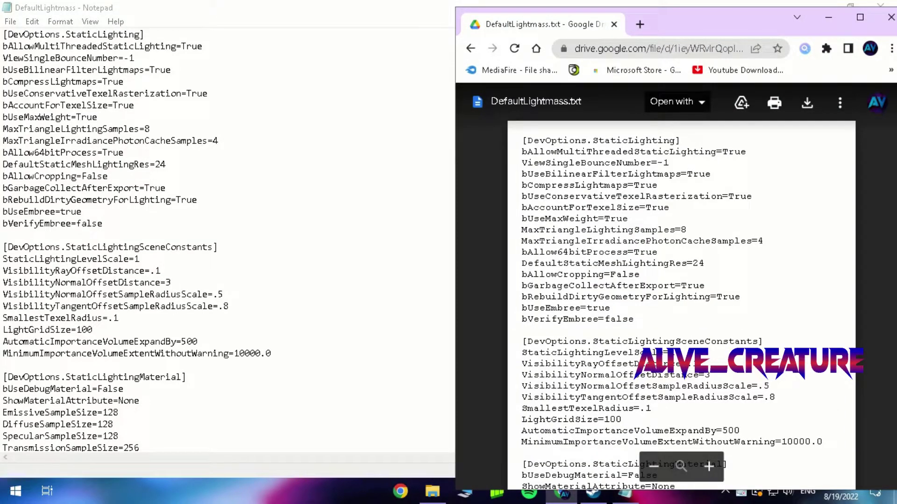
pyautogui.moveTo(521, 140); pyautogui.dragTo(700, 443)
pyautogui.scroll(-20, 681, 289)
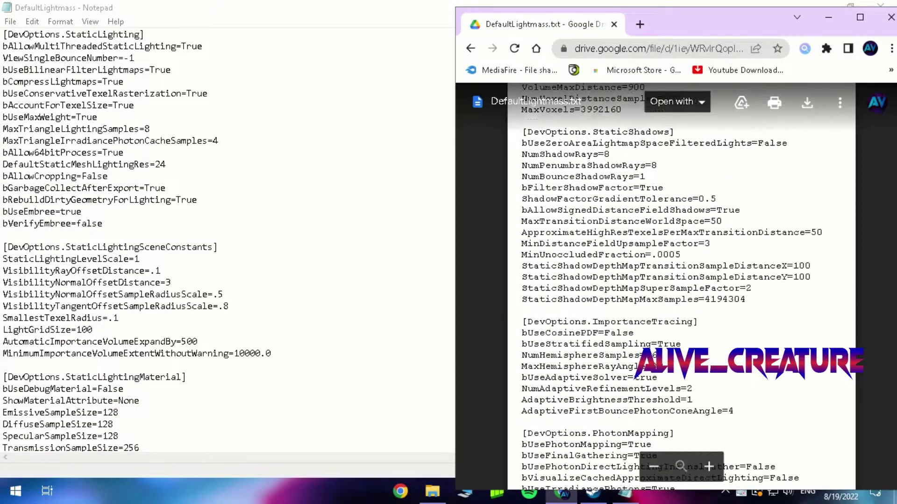
pyautogui.scroll(-7, 681, 290)
pyautogui.hotkey('ctrl', 'a')
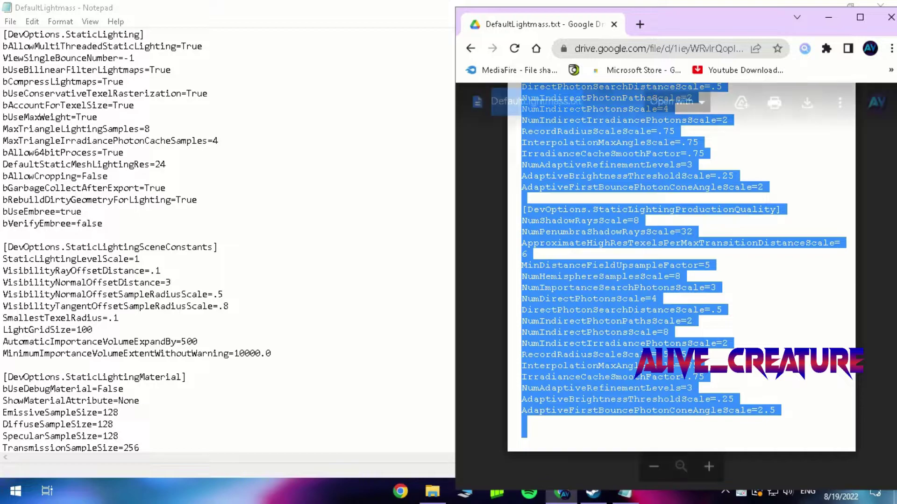
pyautogui.click(828, 17)
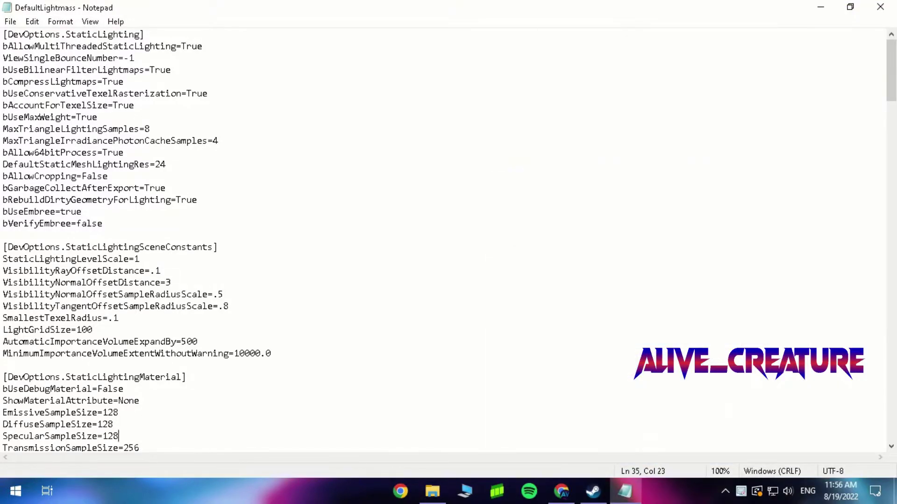
# Step: Replace the whole content of DefaultLightmass in Notepad with the copied text, then save and close the file
pyautogui.moveTo(119, 436); pyautogui.dragTo(40, 35)
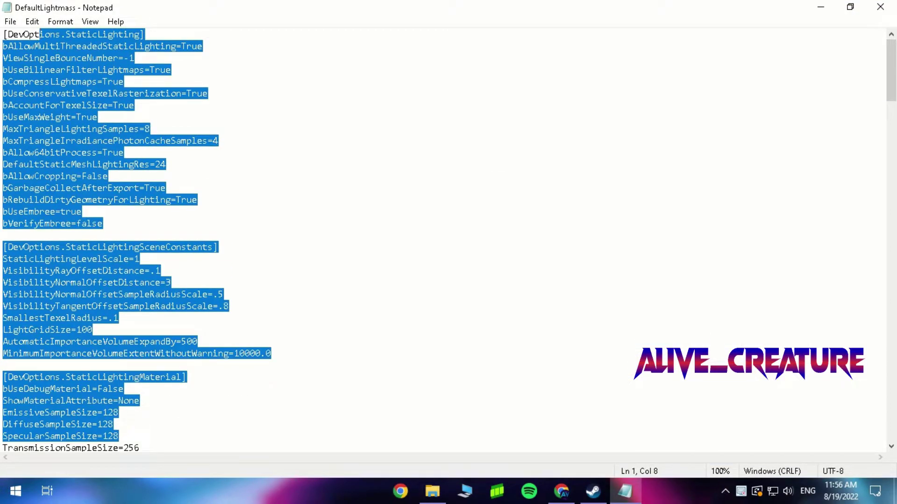
pyautogui.click(197, 200)
pyautogui.hotkey('ctrl', 'a')
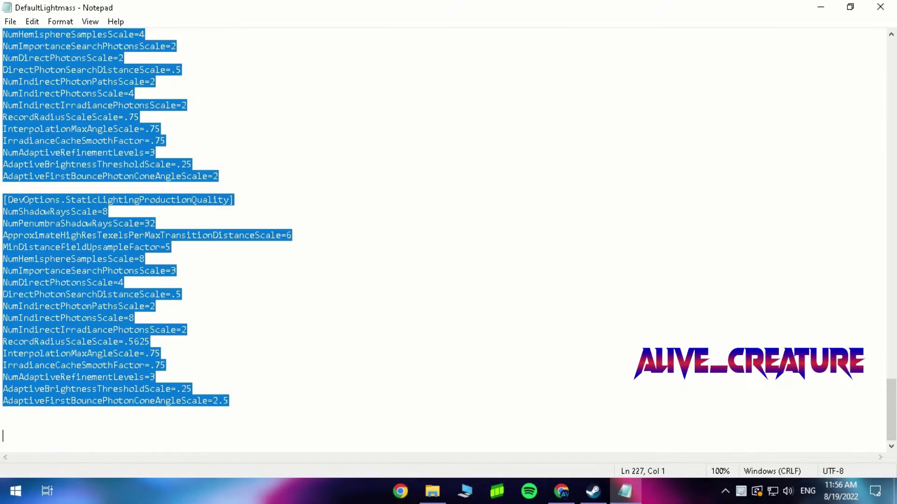
pyautogui.press('Delete')
pyautogui.rightClick(280, 194)
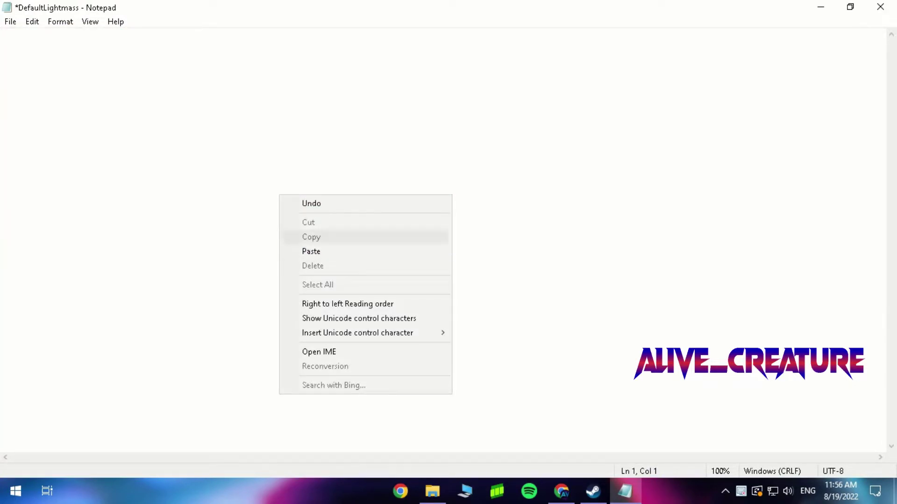
pyautogui.click(311, 251)
pyautogui.scroll(20, 448, 241)
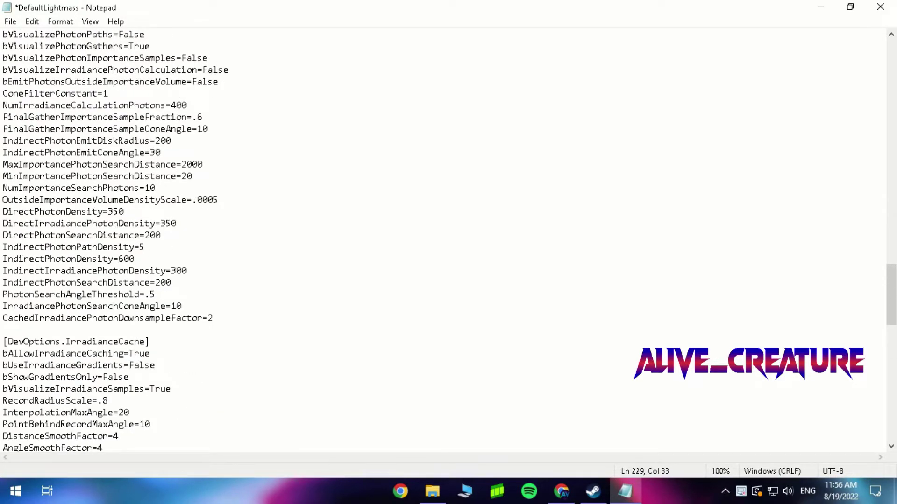
pyautogui.click(880, 6)
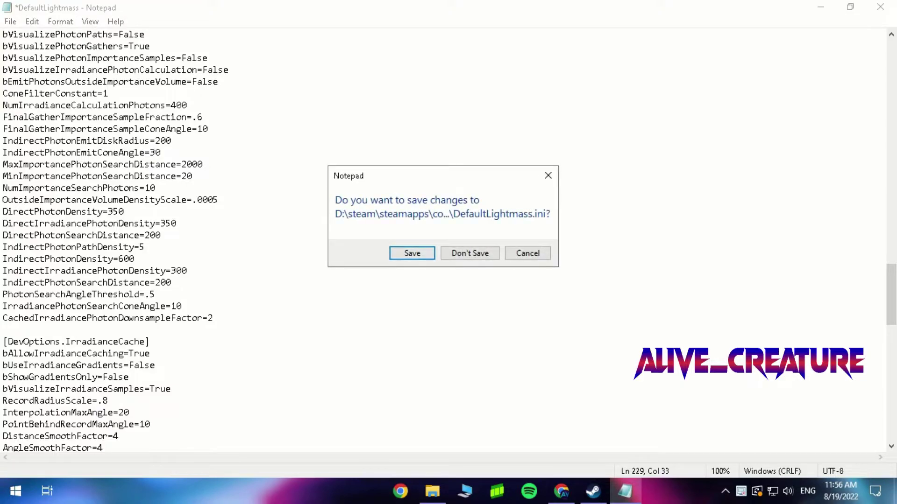
pyautogui.press('Return')
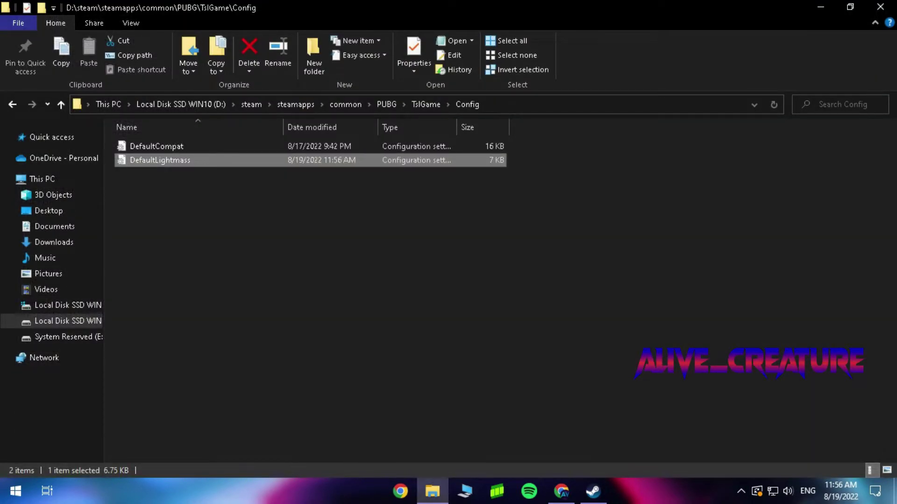
# Step: Give the DefaultLightmass file the Read-only attribute in its properties and apply the change
pyautogui.rightClick(199, 161)
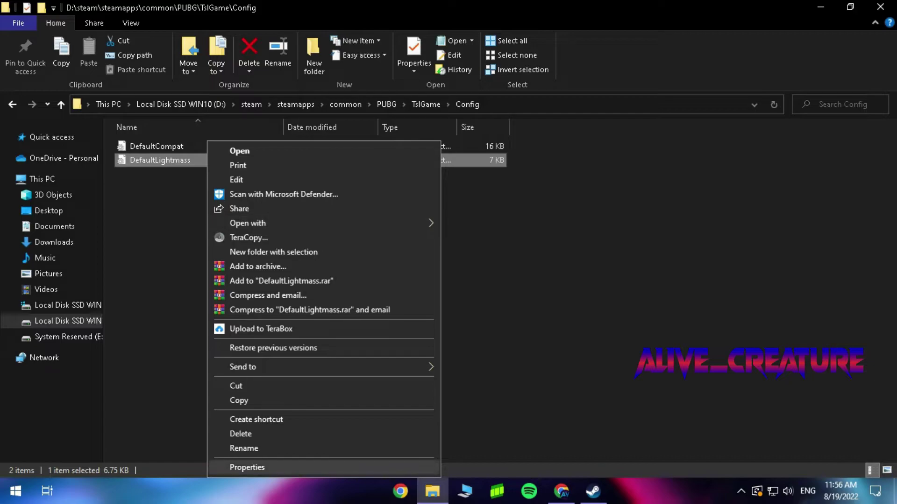
pyautogui.click(225, 467)
pyautogui.click(395, 332)
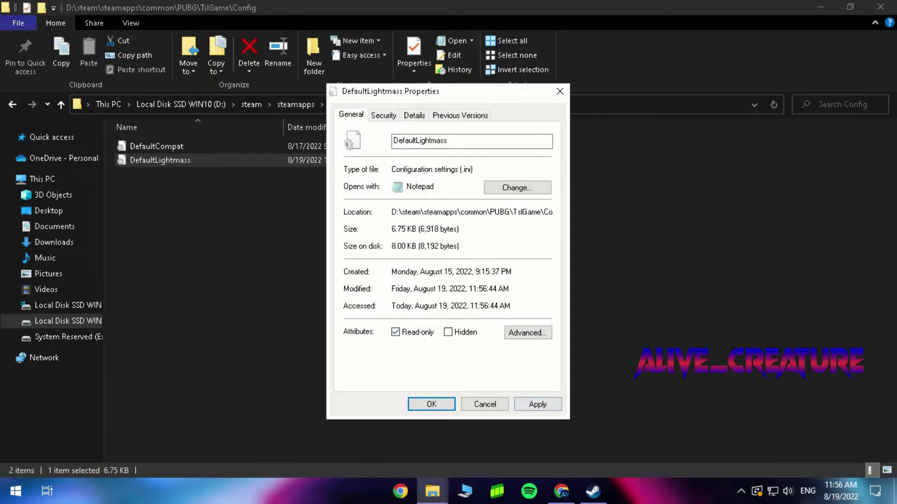
pyautogui.click(537, 405)
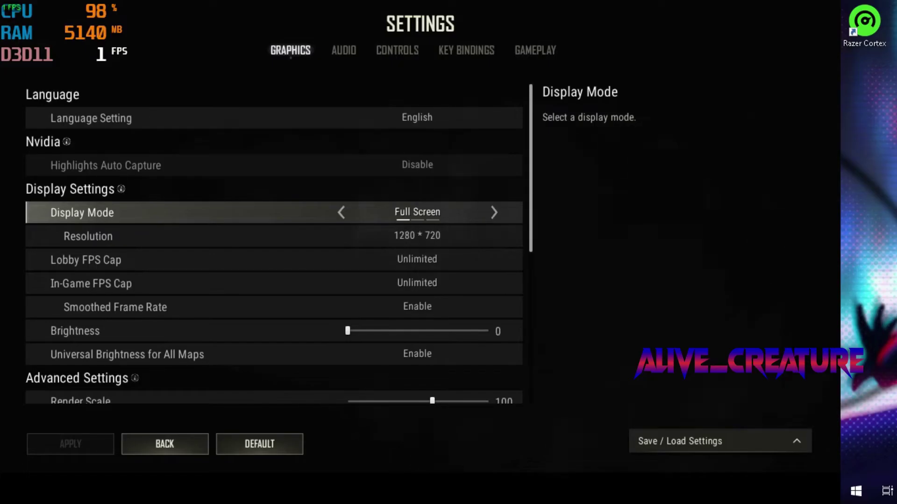
# Step: In PUBG's graphics settings, set Display Mode to Borderless and Render Scale to 76, and apply the changes
pyautogui.click(493, 212)
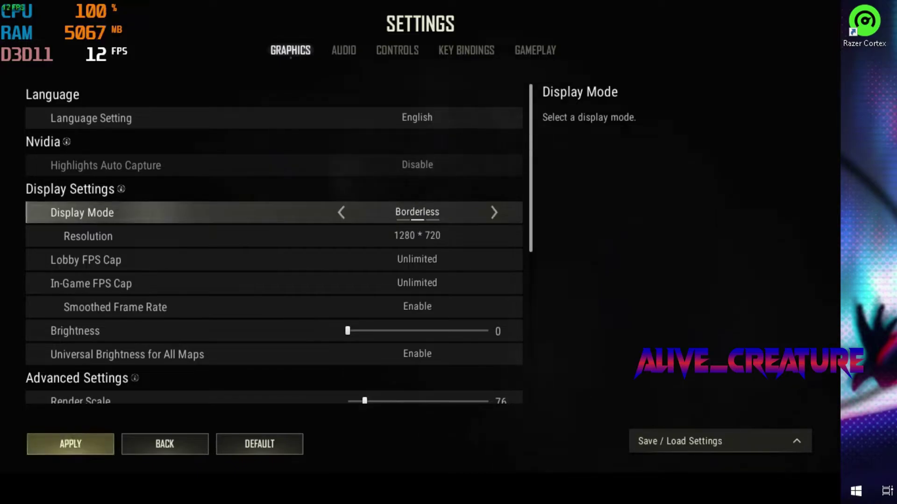
pyautogui.click(70, 444)
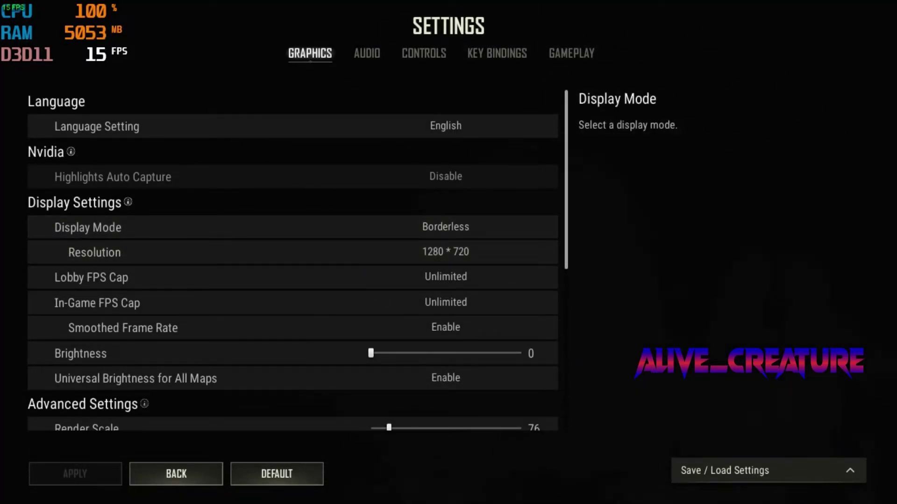
pyautogui.scroll(-3, 293, 288)
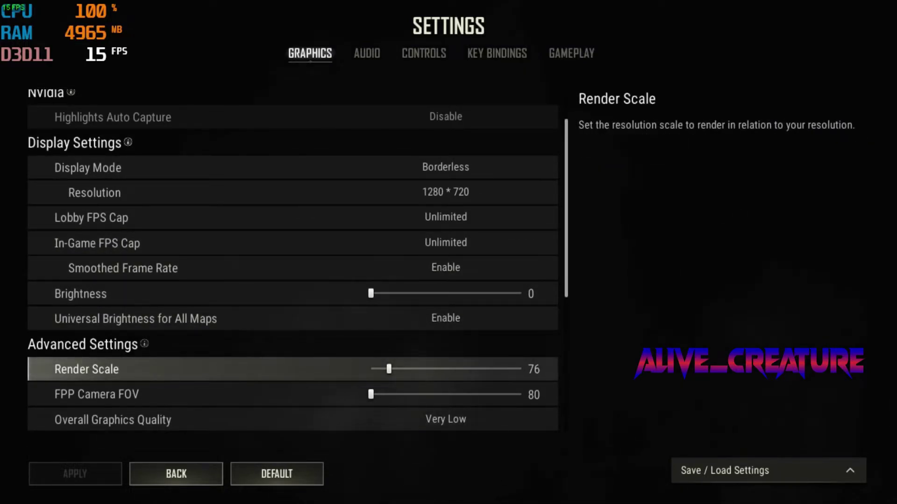
# Step: Lower Render Scale to 70, apply the graphics settings, and leave the settings to resume the game
pyautogui.press('Left')
pyautogui.press('Left')
pyautogui.press('Left')
pyautogui.press('Left')
pyautogui.press('Left')
pyautogui.press('Left')
pyautogui.scroll(-5, 293, 268)
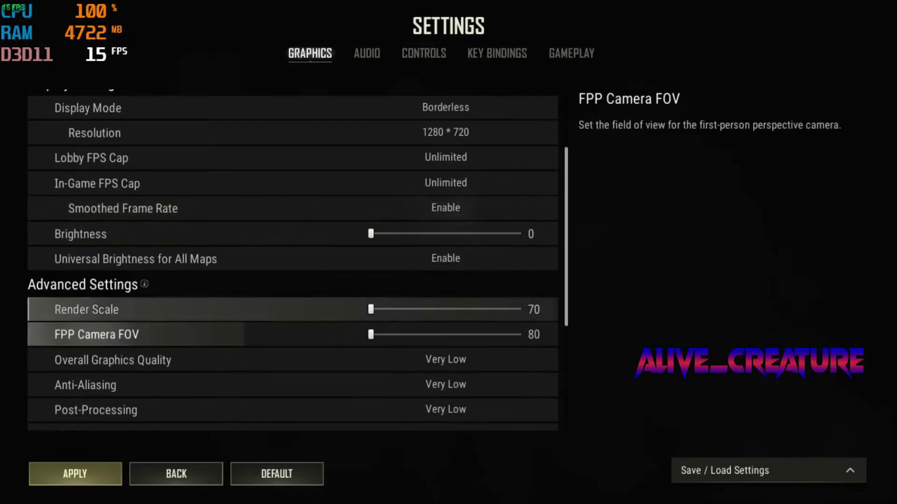
pyautogui.scroll(-3, 292, 262)
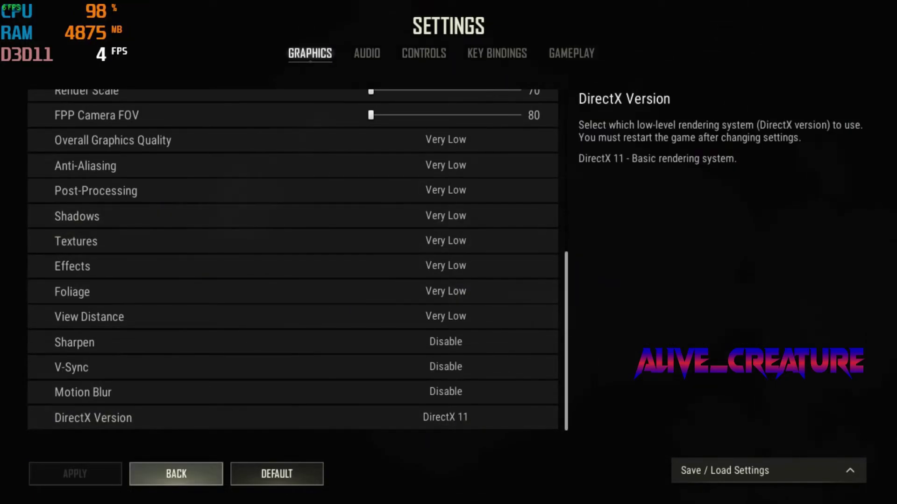
pyautogui.click(176, 474)
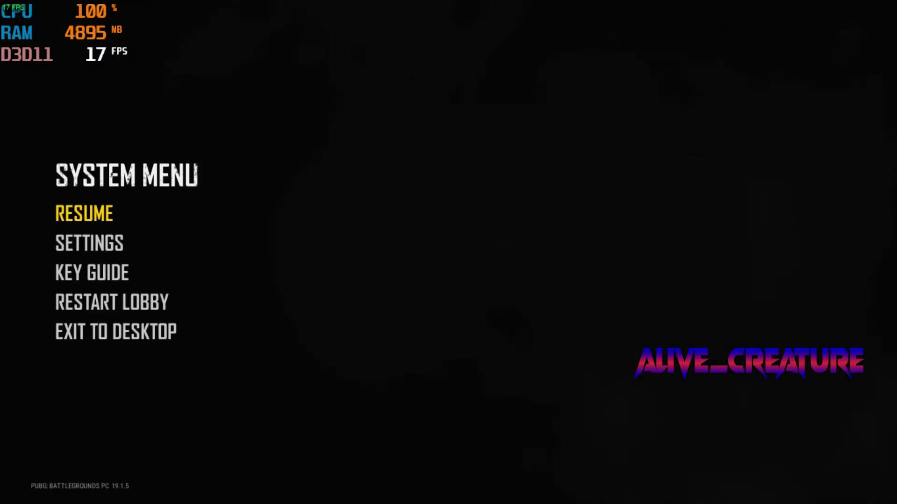
pyautogui.click(84, 213)
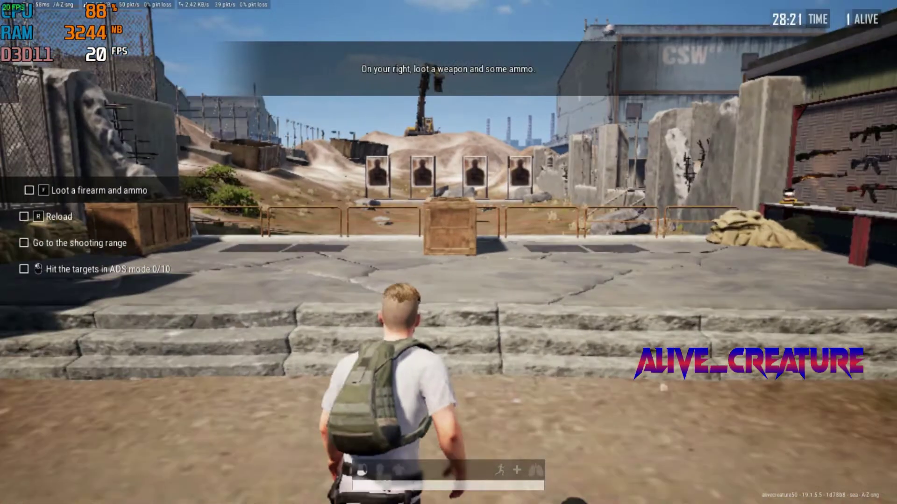
# Step: Walk to the weapons table in the training area, equip the M416, and head to the shooting range
pyautogui.press('w')
pyautogui.press('w')
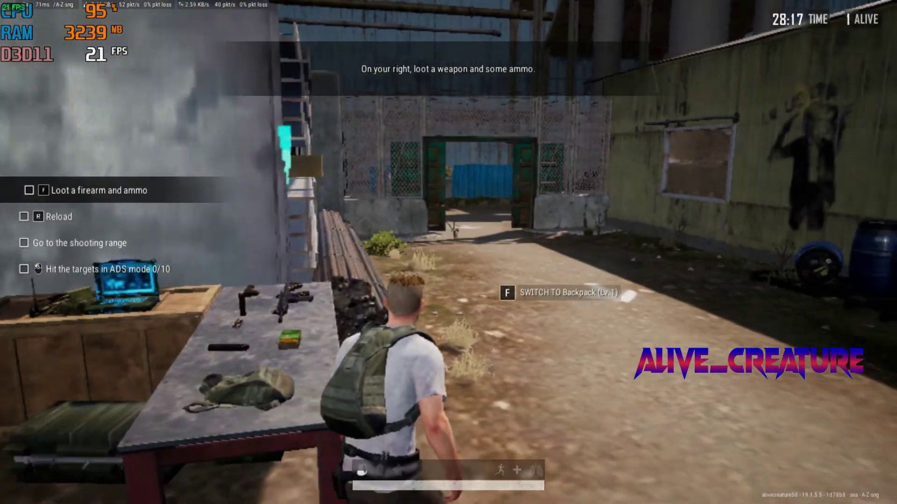
pyautogui.press('w')
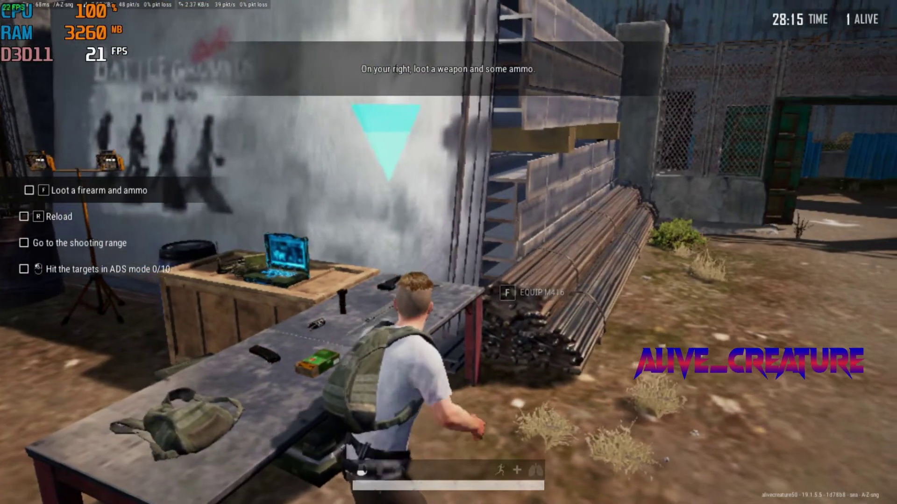
pyautogui.press('f')
pyautogui.press('w')
pyautogui.press('w')
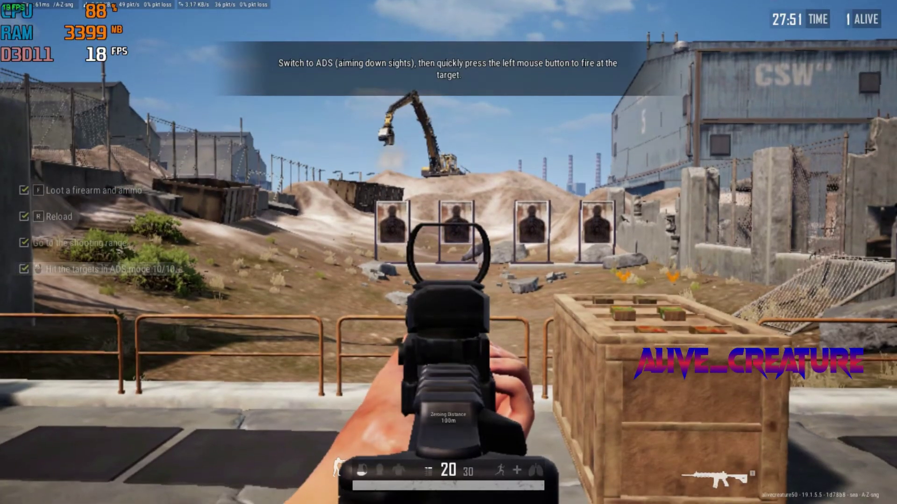
# Step: Fire the M416 at the range targets in ADS mode, then walk along the weapon arsenal
pyautogui.click(449, 252)
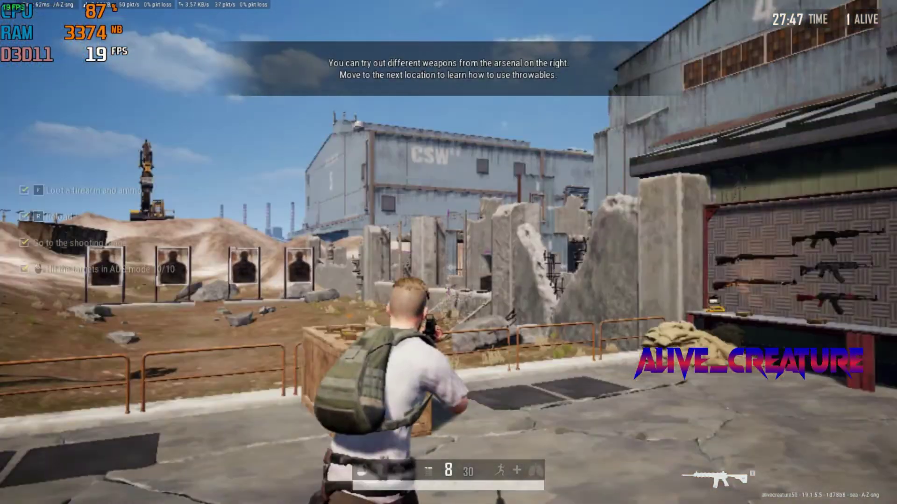
pyautogui.press('w')
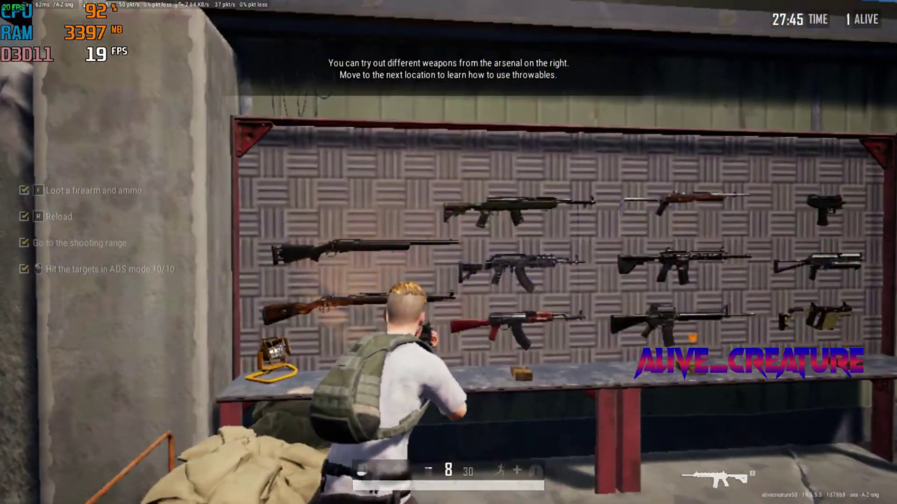
pyautogui.press('w')
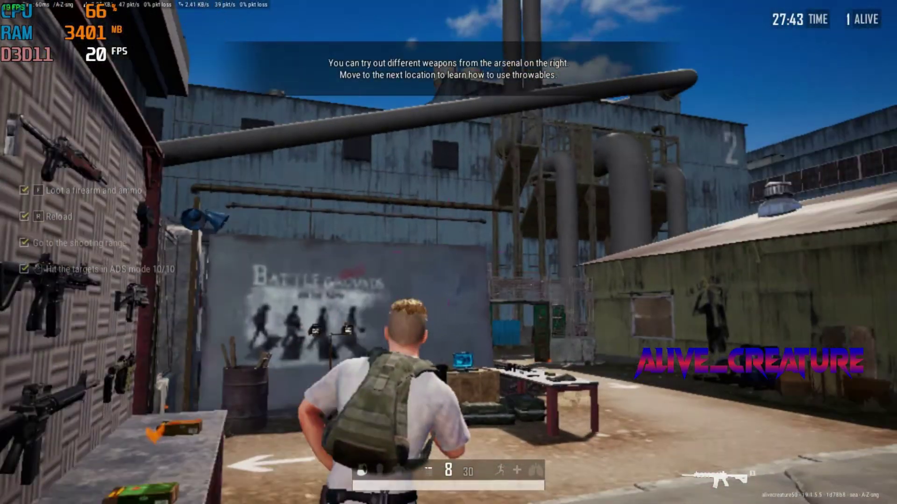
pyautogui.press('w')
# Step: Aim down sights toward the range targets and fire the rifle's remaining rounds, then lower the sights
pyautogui.rightClick(448, 252)
pyautogui.click(449, 252)
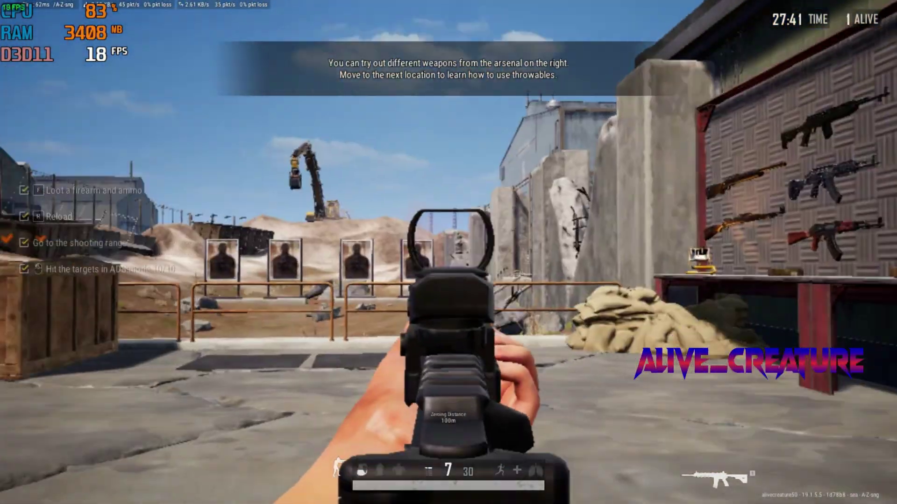
pyautogui.click(448, 252)
pyautogui.click(448, 252)
pyautogui.click(448, 252)
pyautogui.click(449, 252)
pyautogui.click(449, 252)
pyautogui.click(448, 253)
pyautogui.click(449, 253)
pyautogui.rightClick(448, 252)
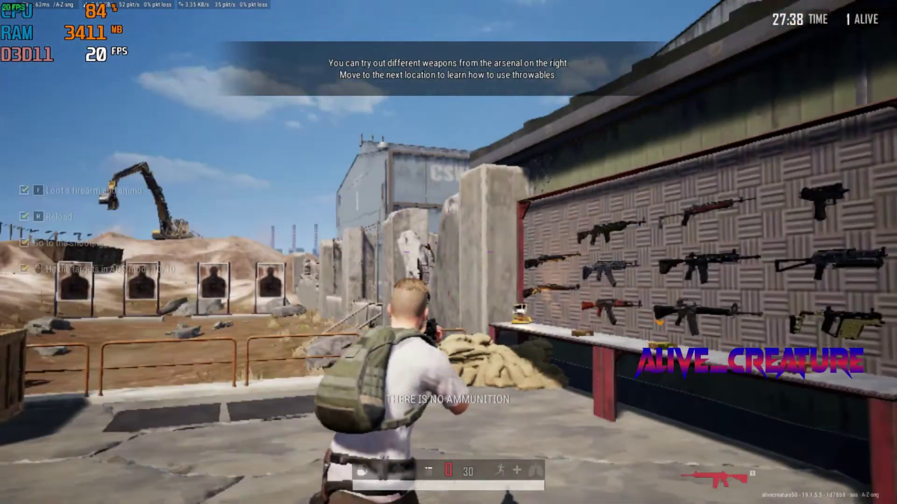